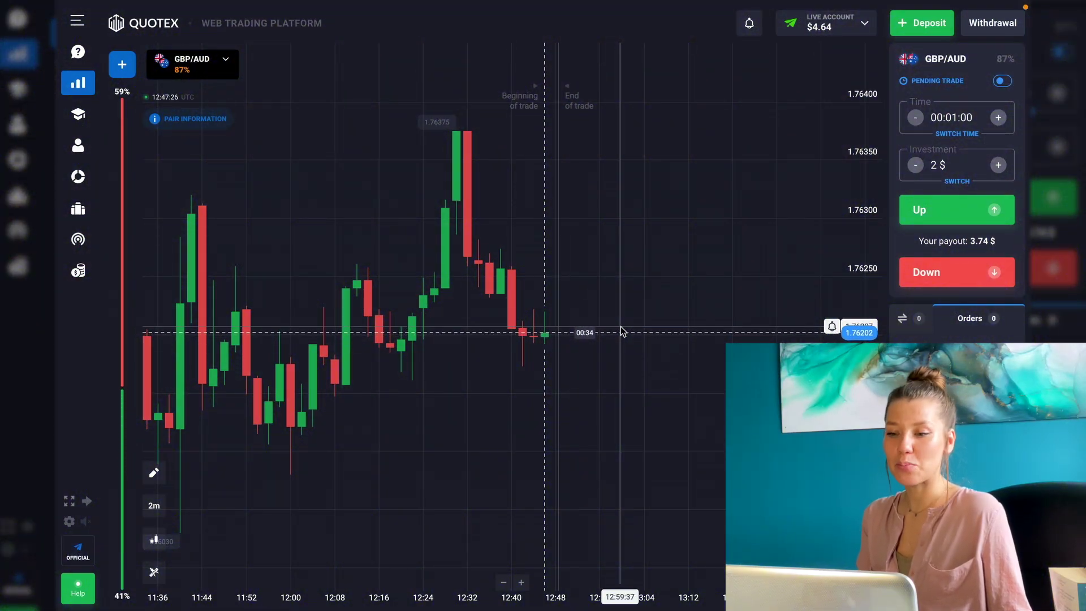
# - Switch the GBP/AUD chart's candle timeframe to 1 minute and look over its recent price movement
pyautogui.scroll(-3, 621, 327)
pyautogui.moveTo(507, 304); pyautogui.dragTo(567, 304)
pyautogui.scroll(-5, 568, 308)
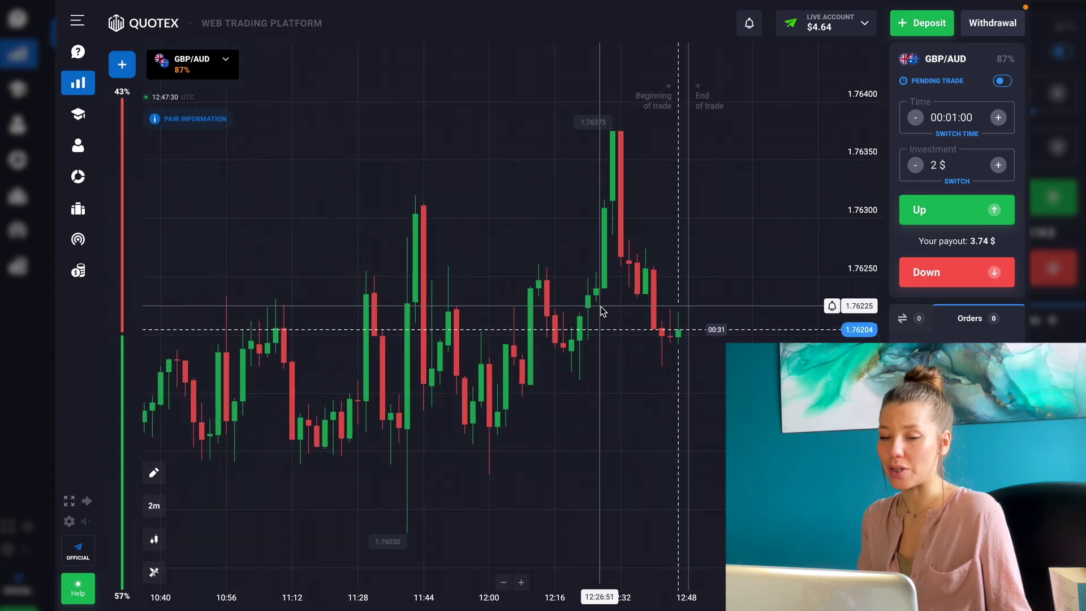
pyautogui.scroll(-2, 601, 310)
pyautogui.scroll(-3, 600, 285)
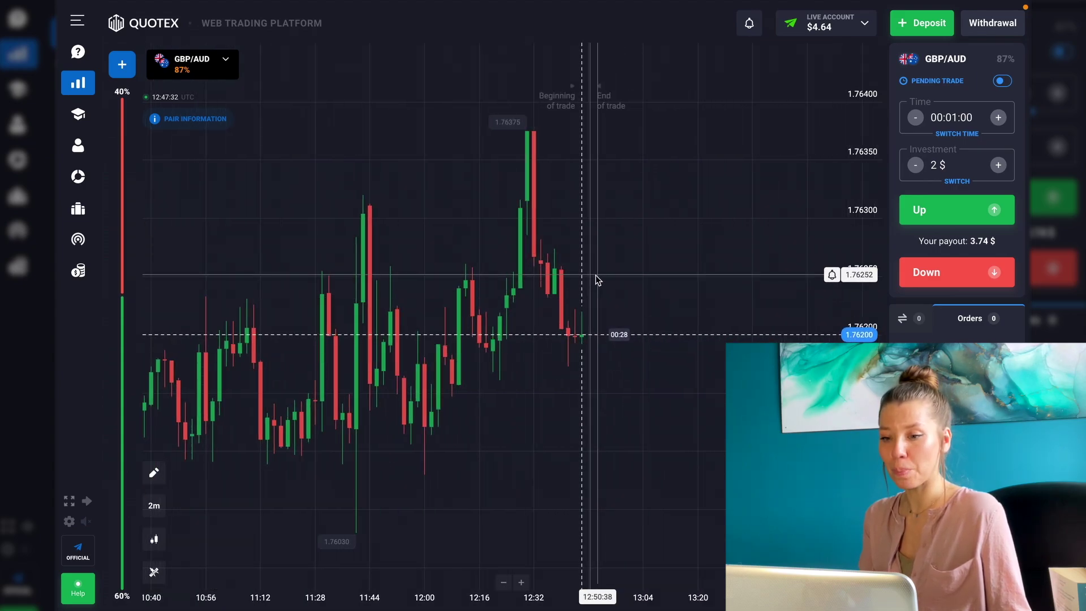
pyautogui.moveTo(591, 276); pyautogui.dragTo(545, 265)
pyautogui.hscroll(-5, 545, 271)
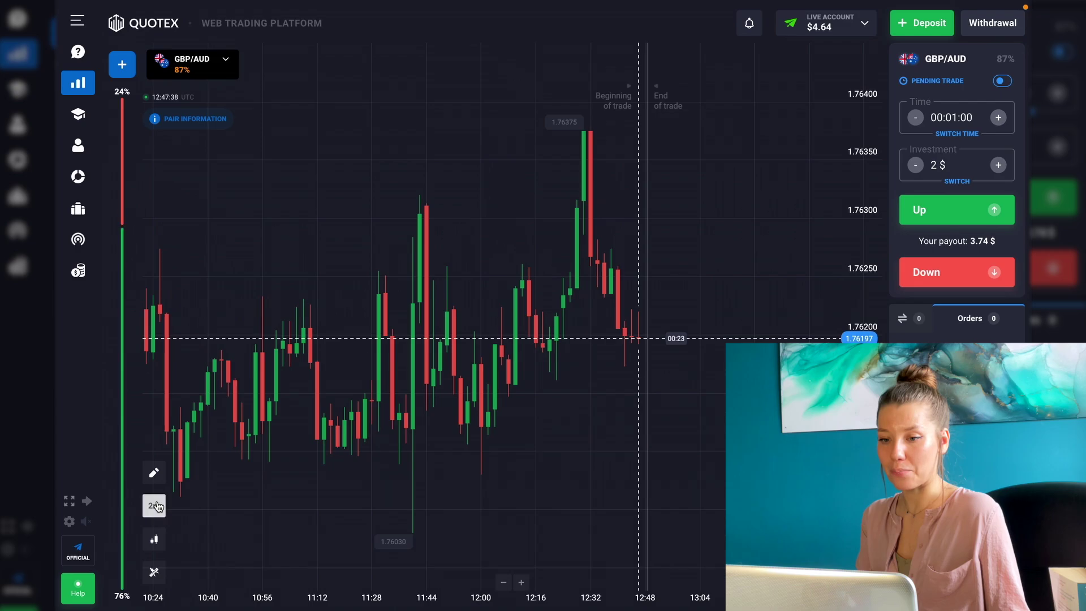
pyautogui.click(193, 494)
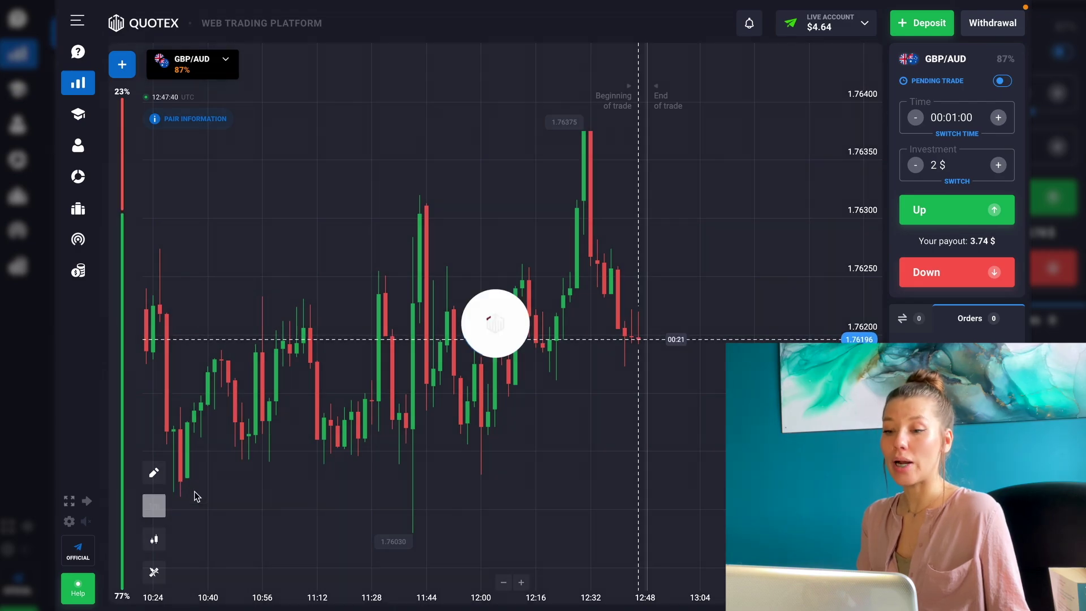
pyautogui.moveTo(443, 308); pyautogui.dragTo(579, 313)
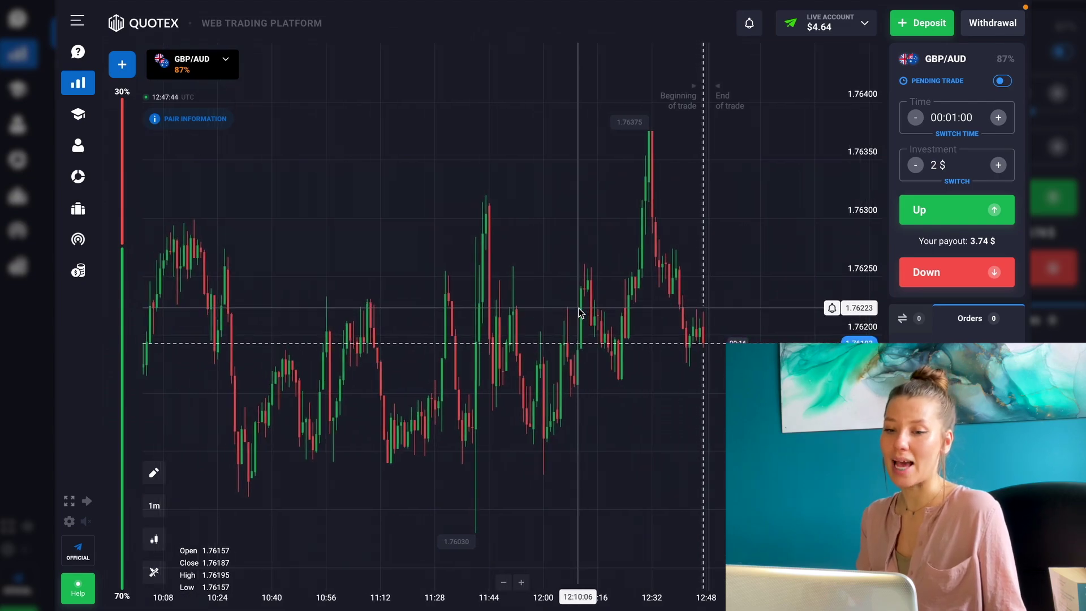
pyautogui.moveTo(663, 264); pyautogui.dragTo(565, 266)
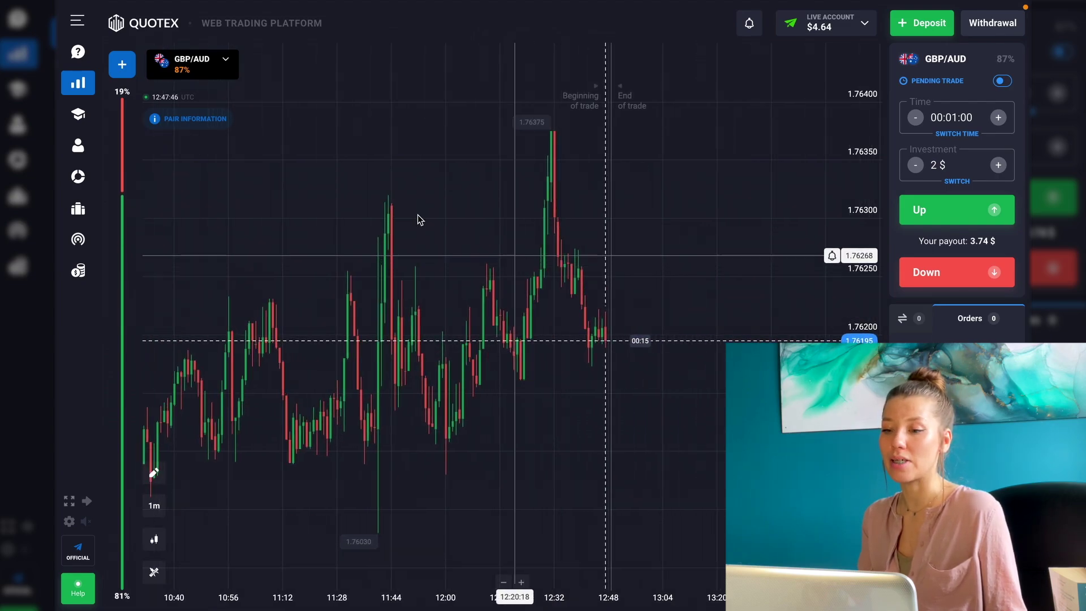
# - Open additional charts for the GBP/CAD and EUR/CHF currency pairs alongside GBP/AUD
pyautogui.click(122, 65)
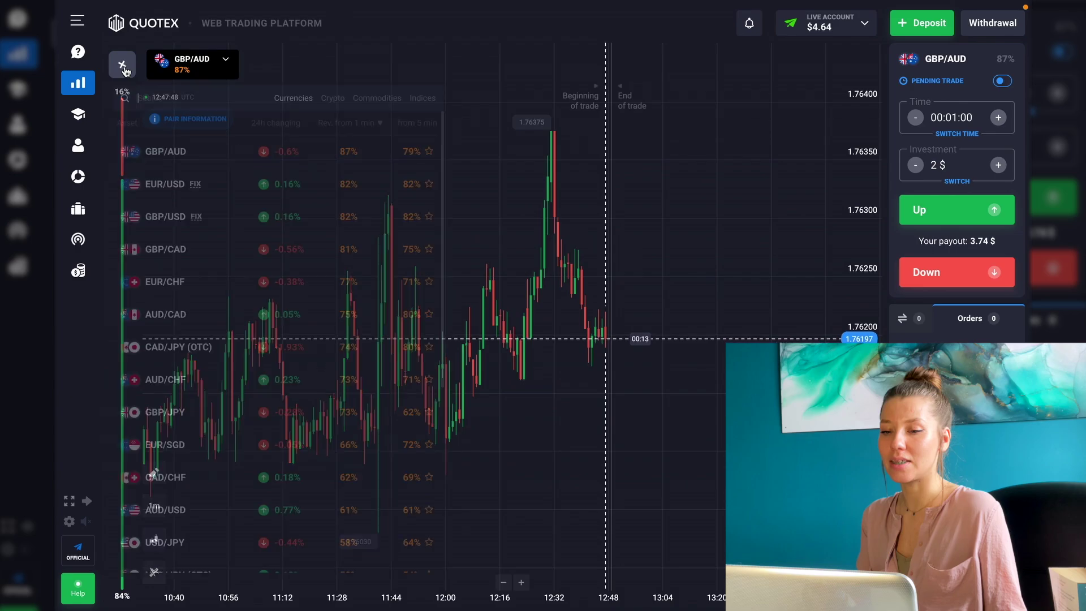
pyautogui.click(161, 253)
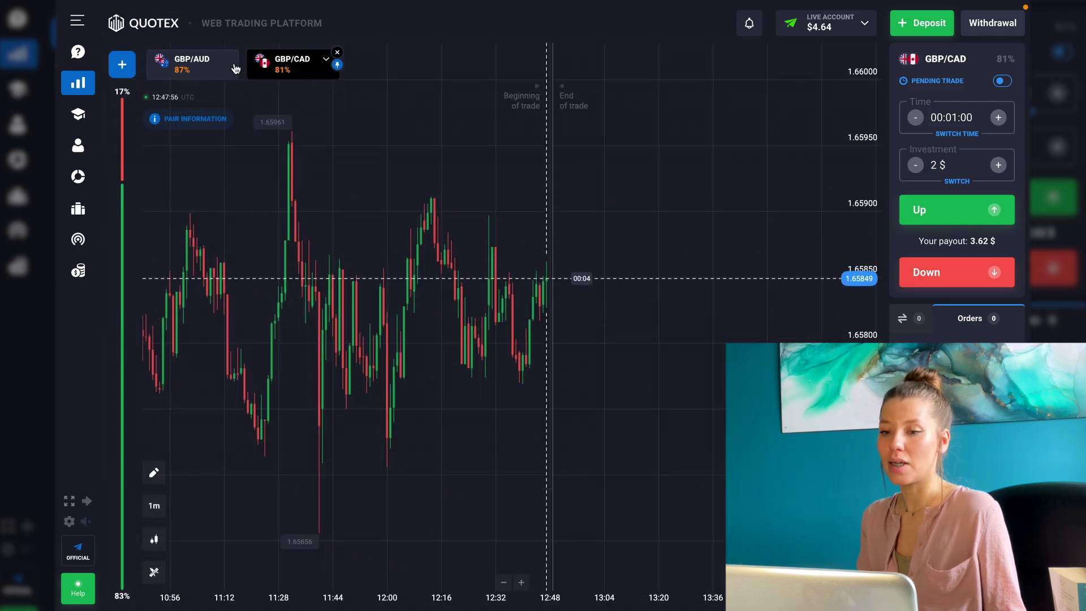
pyautogui.click(121, 64)
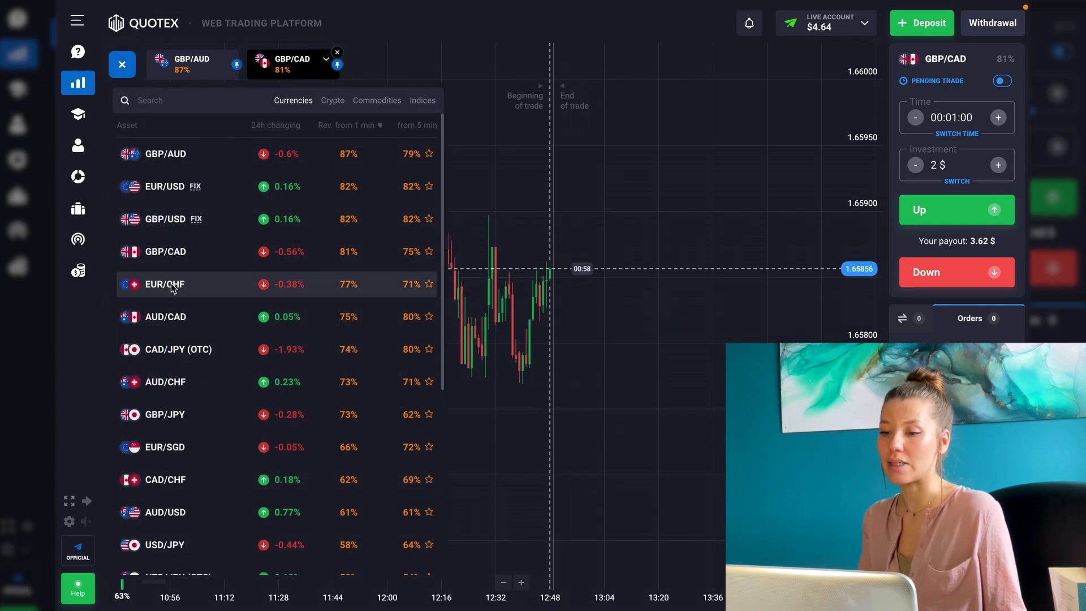
pyautogui.click(171, 285)
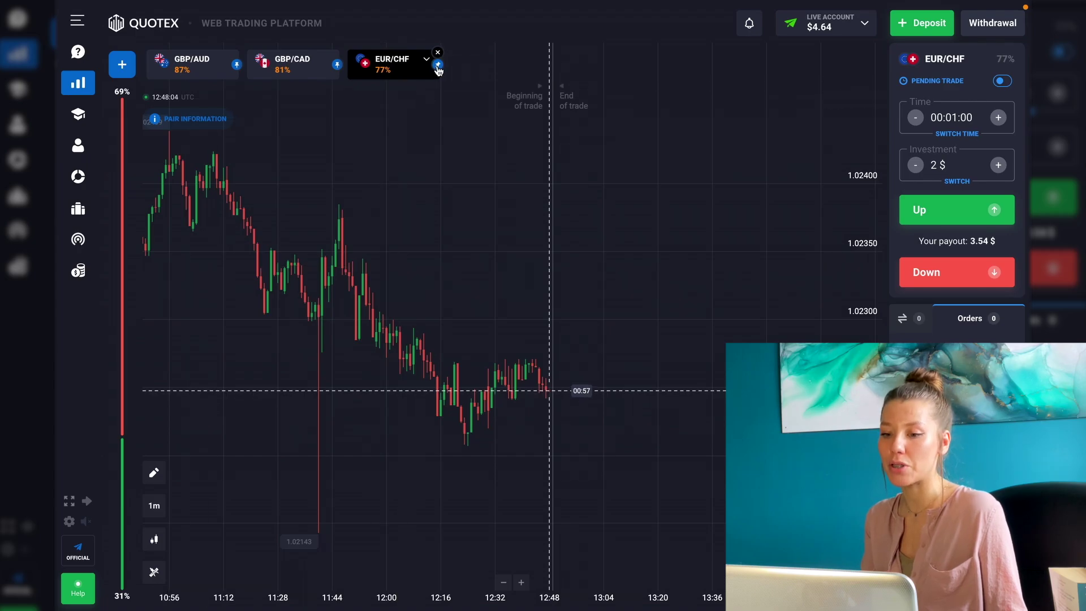
pyautogui.moveTo(431, 216); pyautogui.dragTo(388, 236)
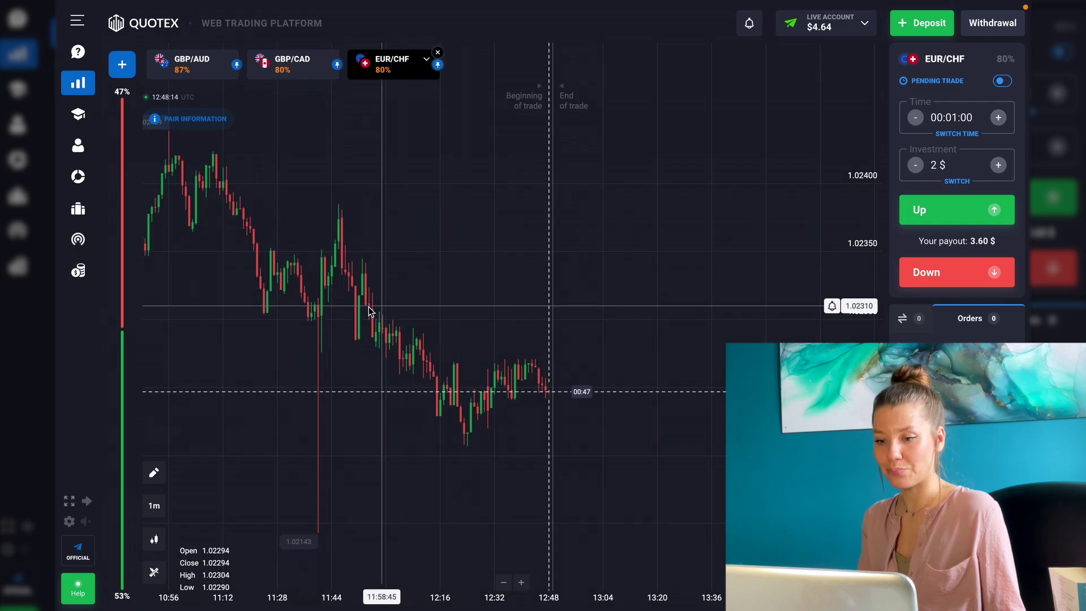
# - Add the Keltner channel indicator to the EUR/CHF chart with its default settings
pyautogui.click(155, 572)
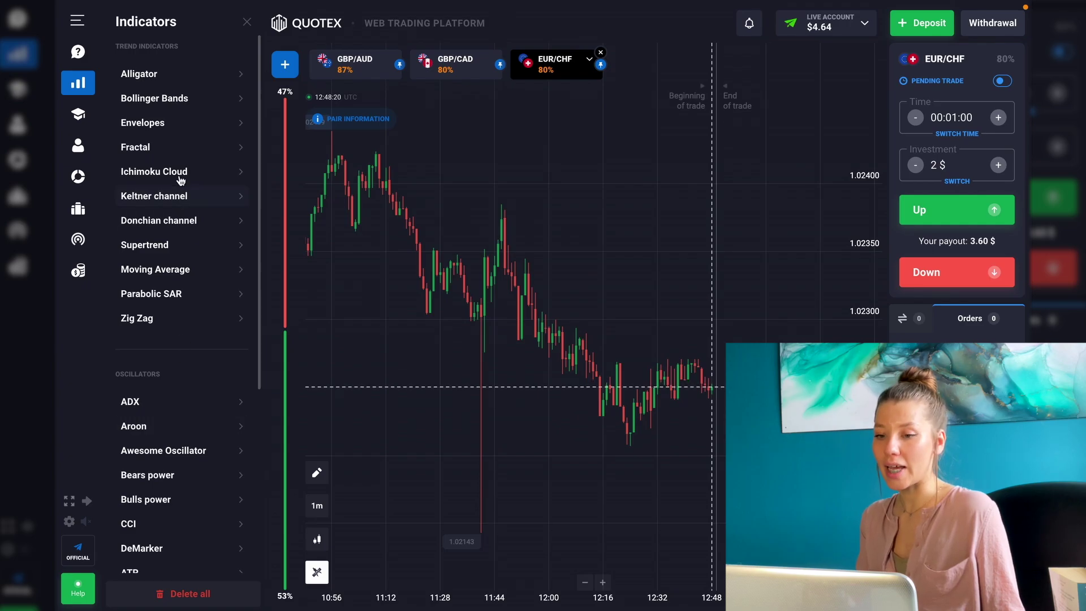
pyautogui.click(153, 197)
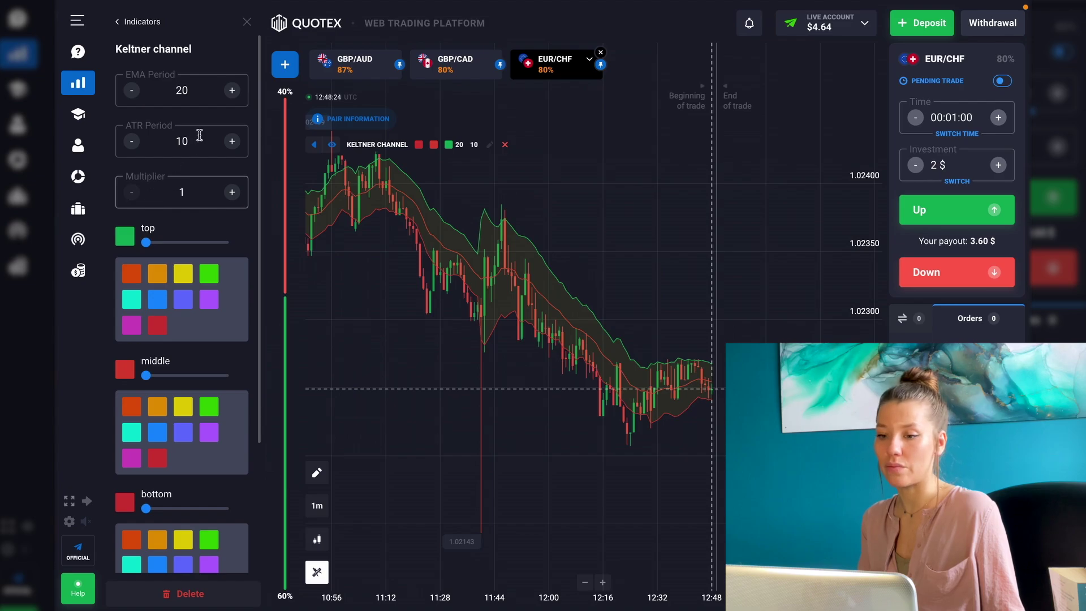
pyautogui.click(247, 22)
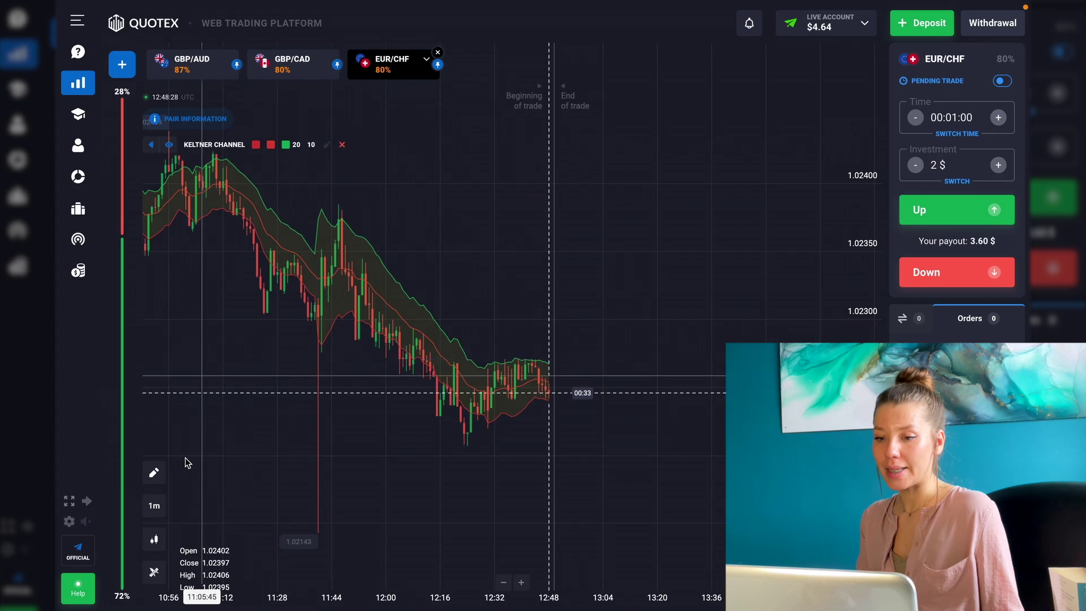
# - Add the Stochastic Oscillator to the EUR/CHF chart with its default settings
pyautogui.click(155, 573)
pyautogui.scroll(-5, 177, 490)
pyautogui.scroll(-1, 177, 489)
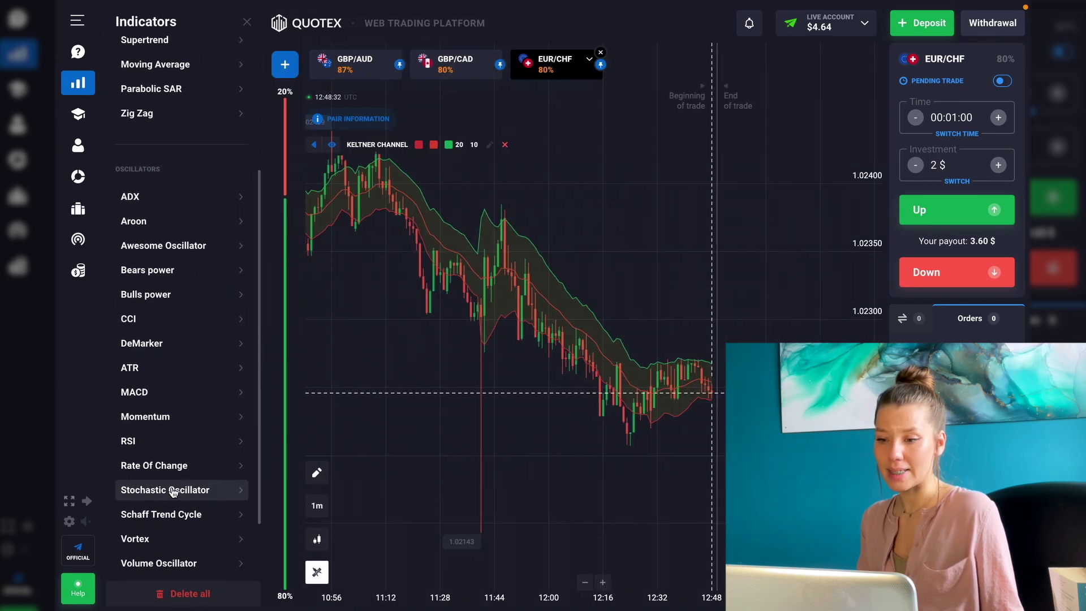
pyautogui.click(173, 491)
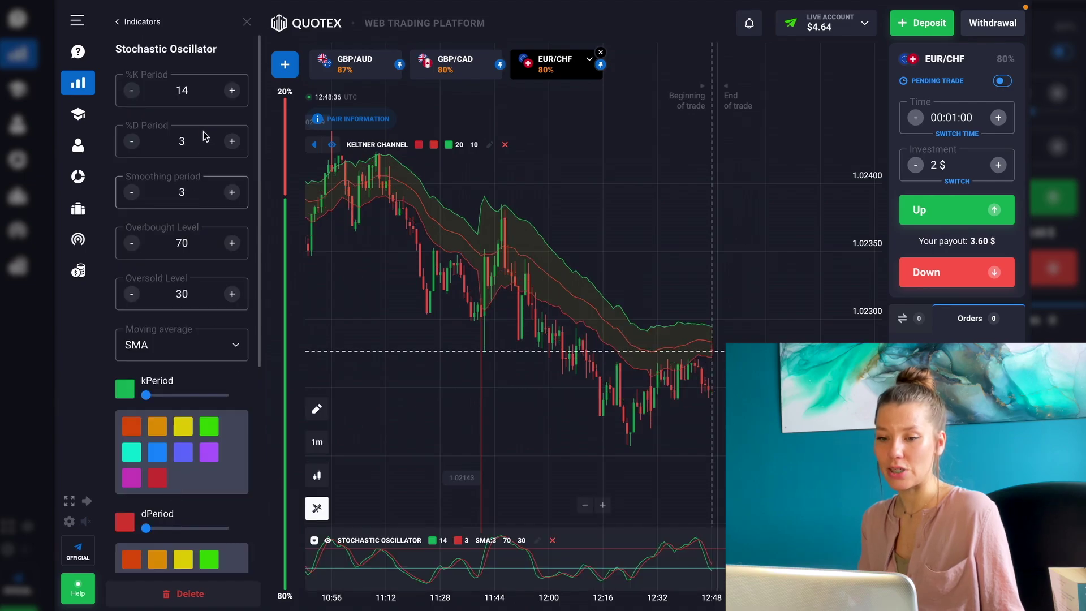
pyautogui.click(247, 24)
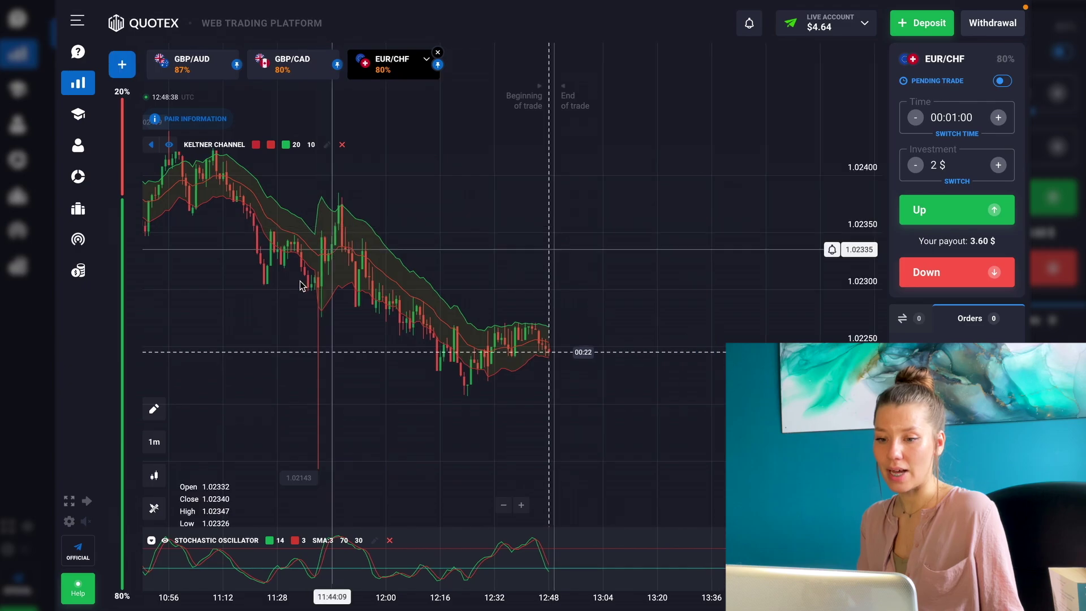
# - Add the Volume Oscillator to the EUR/CHF chart with its default opacity
pyautogui.click(160, 507)
pyautogui.scroll(-3, 199, 504)
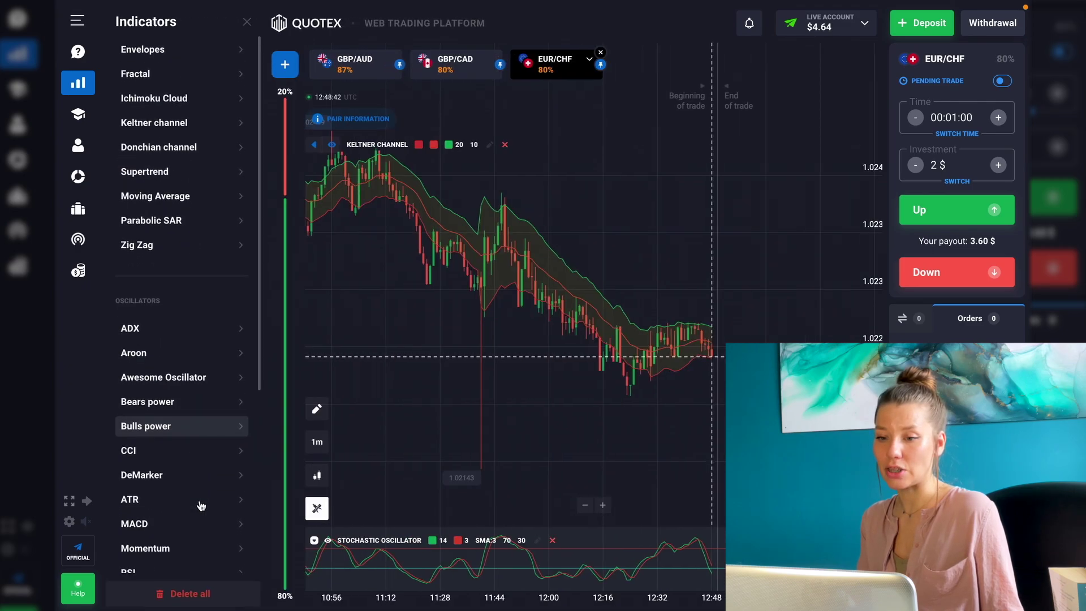
pyautogui.scroll(-1, 202, 503)
pyautogui.scroll(-3, 198, 503)
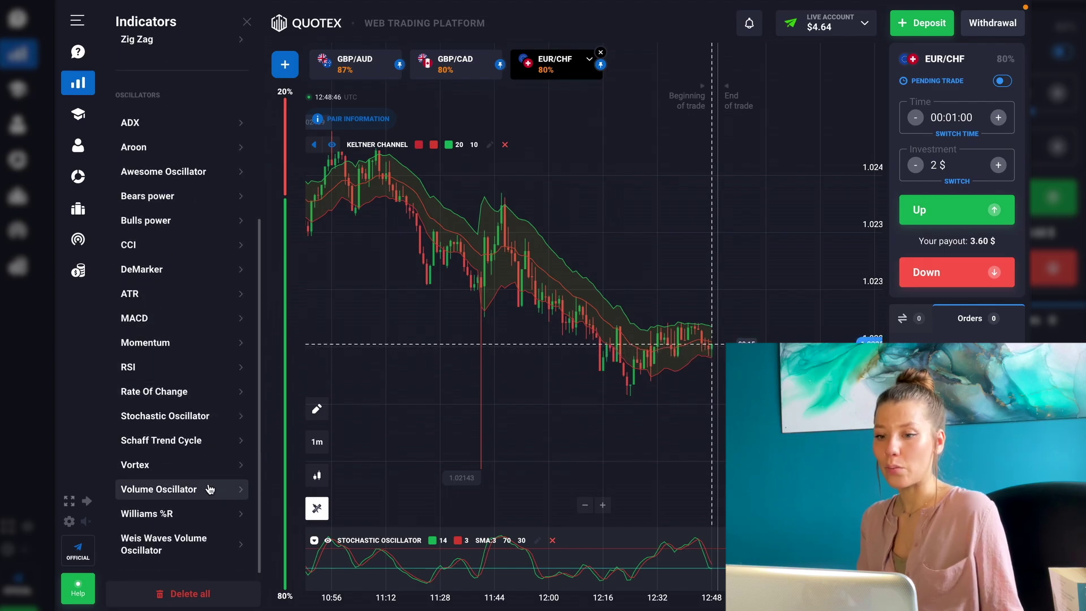
pyautogui.click(172, 493)
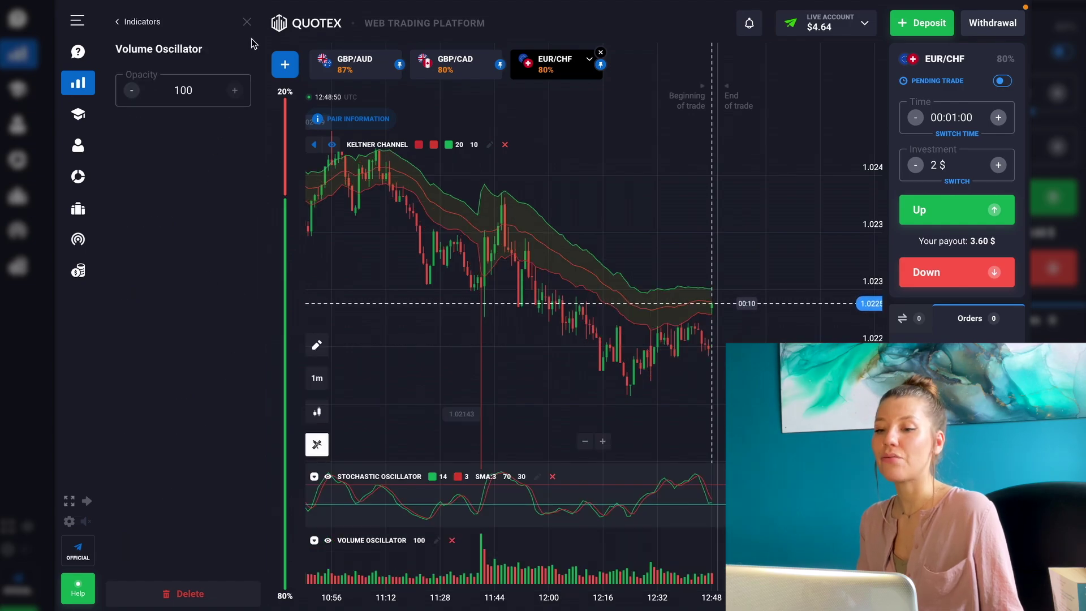
pyautogui.click(247, 24)
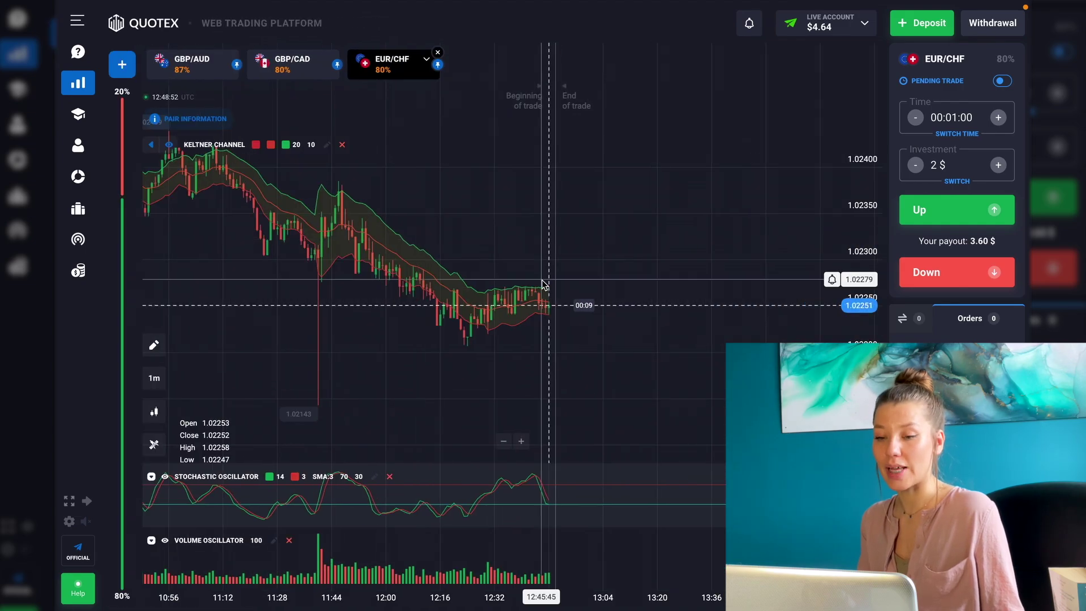
# - Examine the latest EUR/CHF candles against the indicators and place a 1-minute Down trade with a $4 investment
pyautogui.moveTo(533, 279); pyautogui.dragTo(690, 265)
pyautogui.moveTo(562, 253); pyautogui.dragTo(435, 273)
pyautogui.moveTo(562, 272); pyautogui.dragTo(469, 274)
pyautogui.scroll(4, 472, 274)
pyautogui.moveTo(559, 281); pyautogui.dragTo(478, 289)
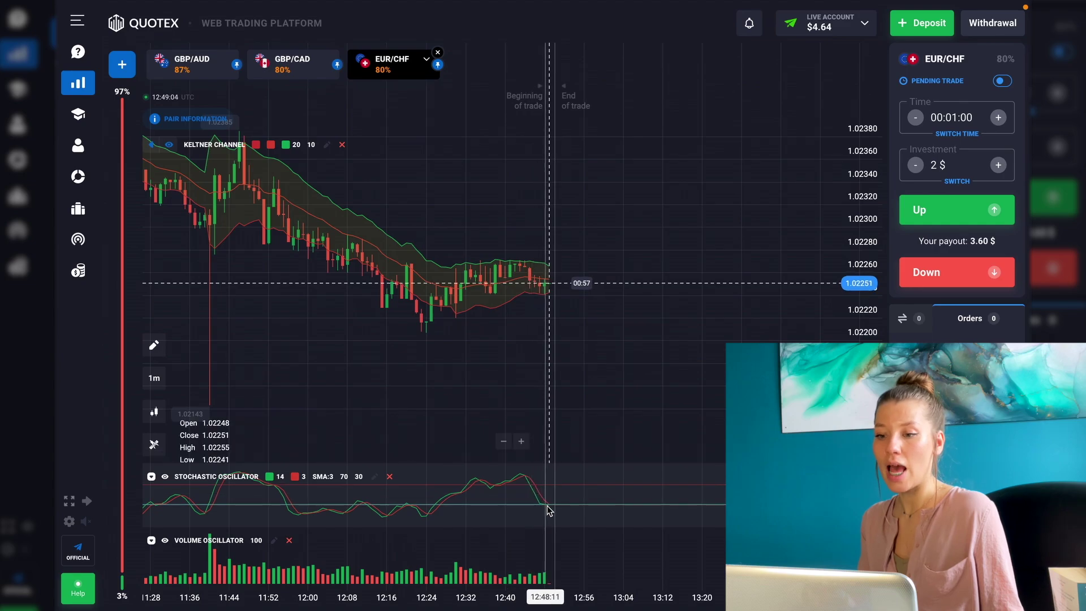
pyautogui.scroll(3, 597, 291)
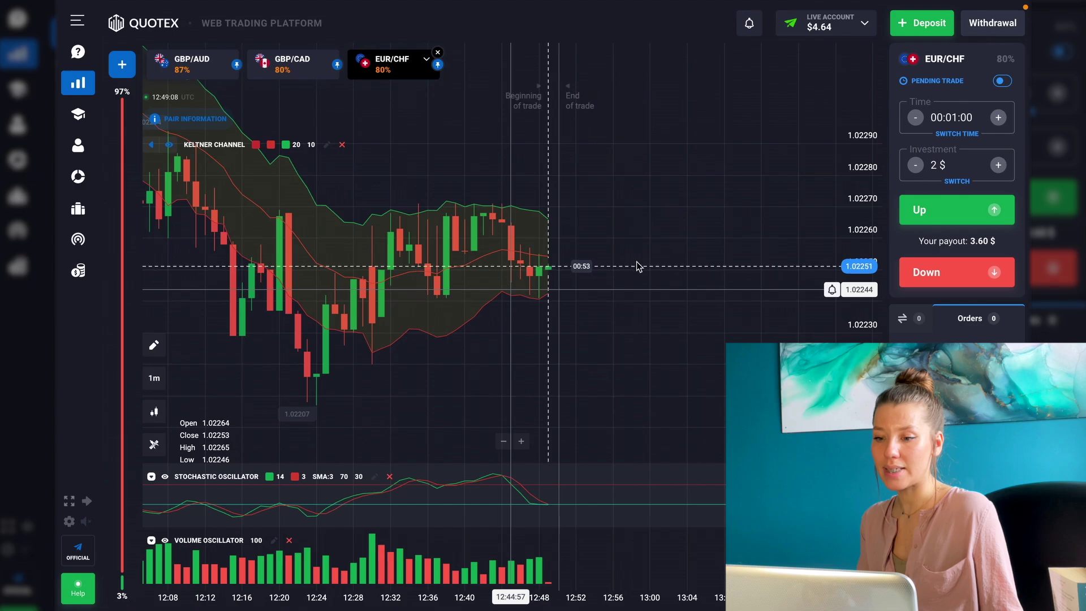
pyautogui.moveTo(509, 212); pyautogui.dragTo(620, 235)
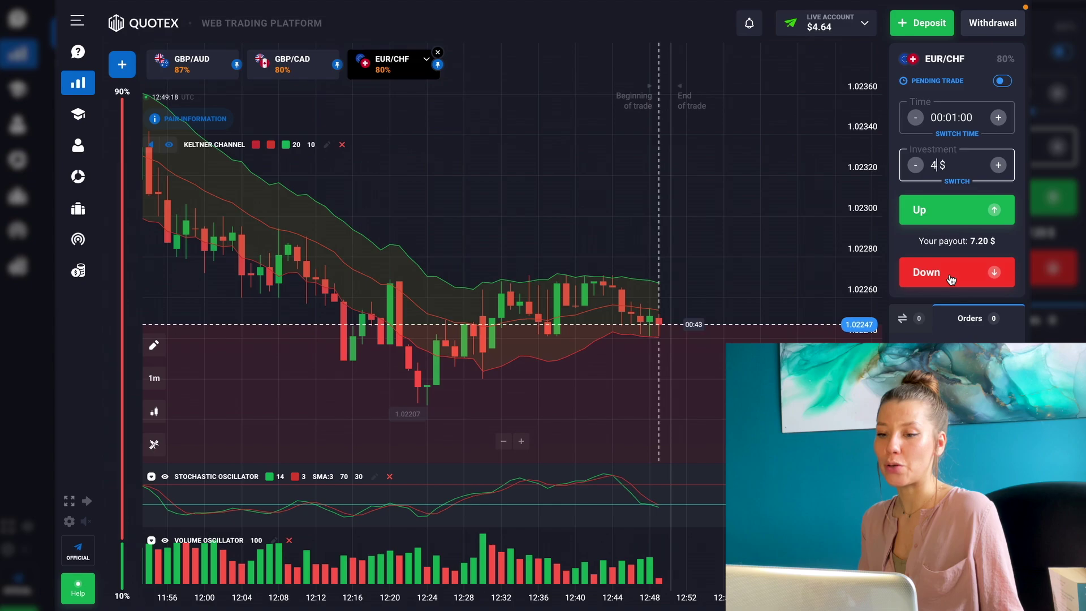
pyautogui.click(950, 277)
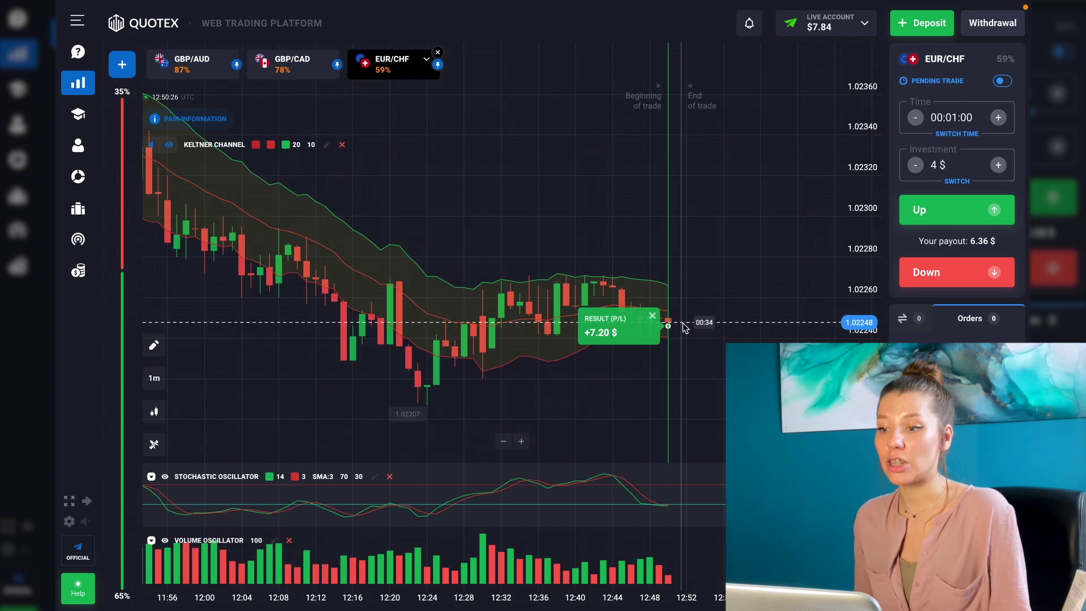
# - Dismiss the trade result and review the EUR/CHF candles together with the Keltner channel, stochastic and volume indicators
pyautogui.click(652, 316)
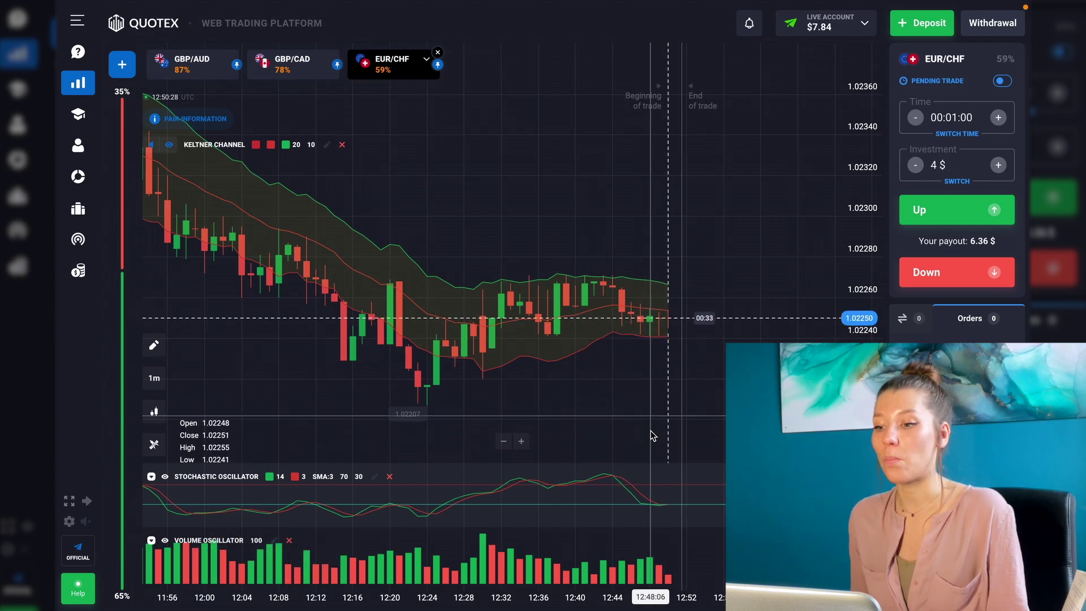
pyautogui.scroll(3, 653, 429)
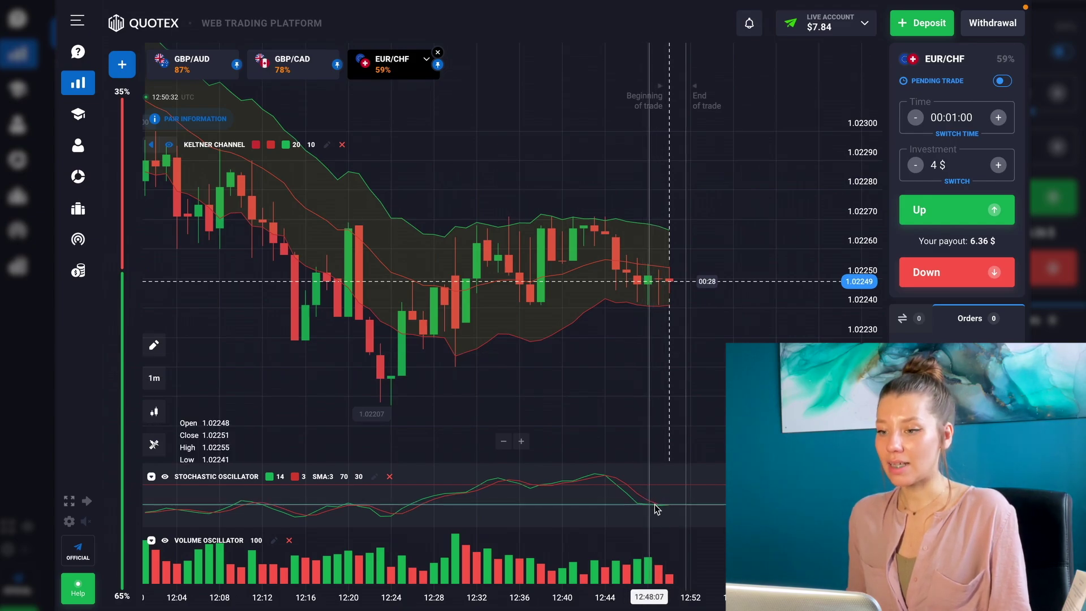
pyautogui.scroll(2, 662, 509)
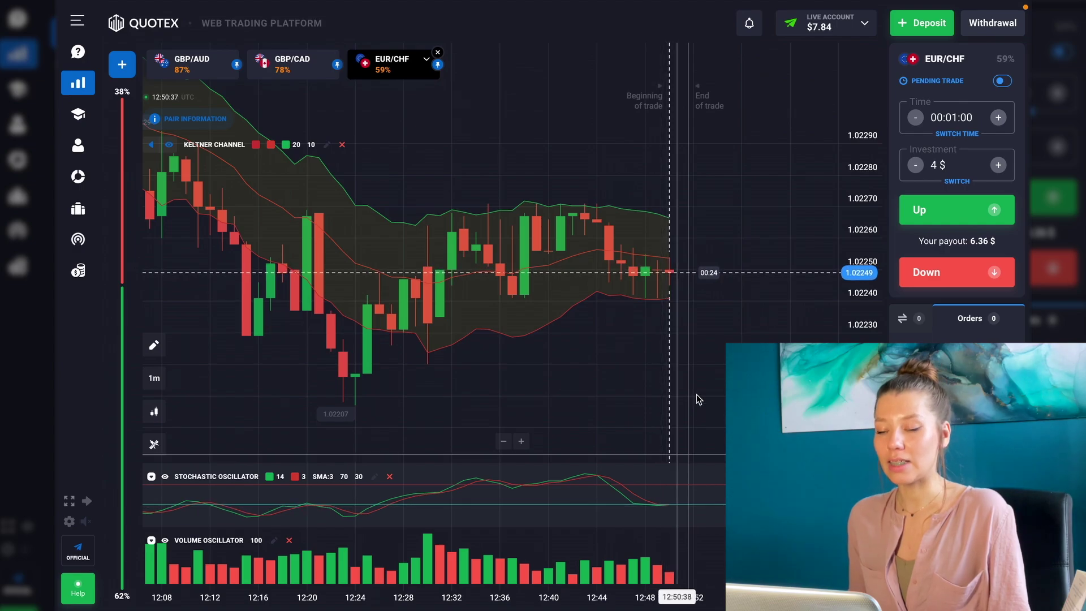
pyautogui.scroll(-2, 697, 397)
pyautogui.scroll(-3, 582, 356)
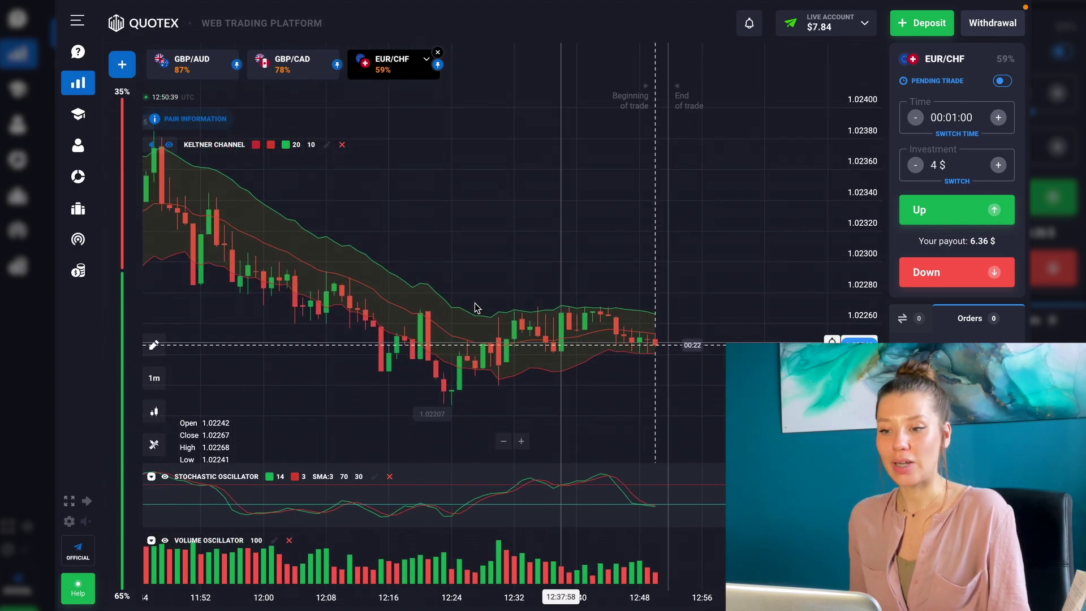
pyautogui.scroll(-3, 547, 310)
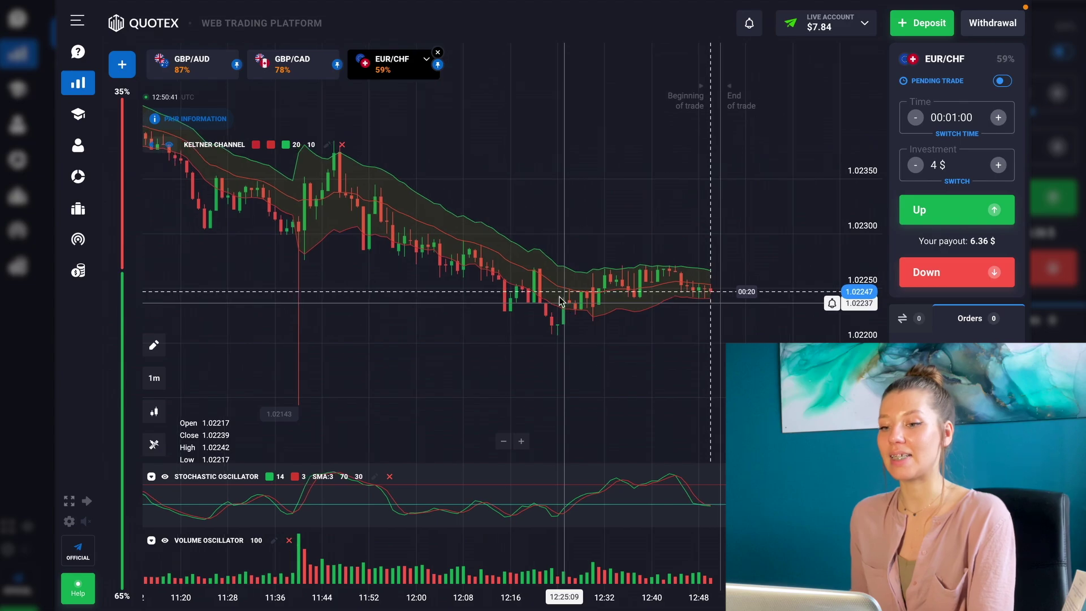
# - Switch to the GBP/AUD chart and examine its price history against the indicators
pyautogui.click(189, 75)
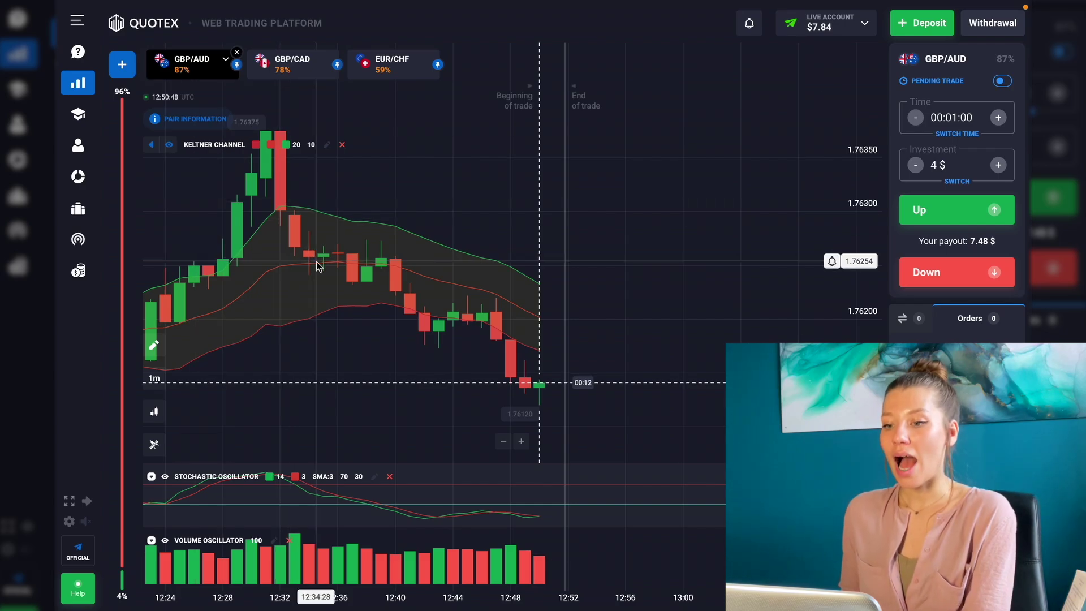
pyautogui.scroll(-5, 366, 254)
pyautogui.moveTo(524, 237); pyautogui.dragTo(543, 227)
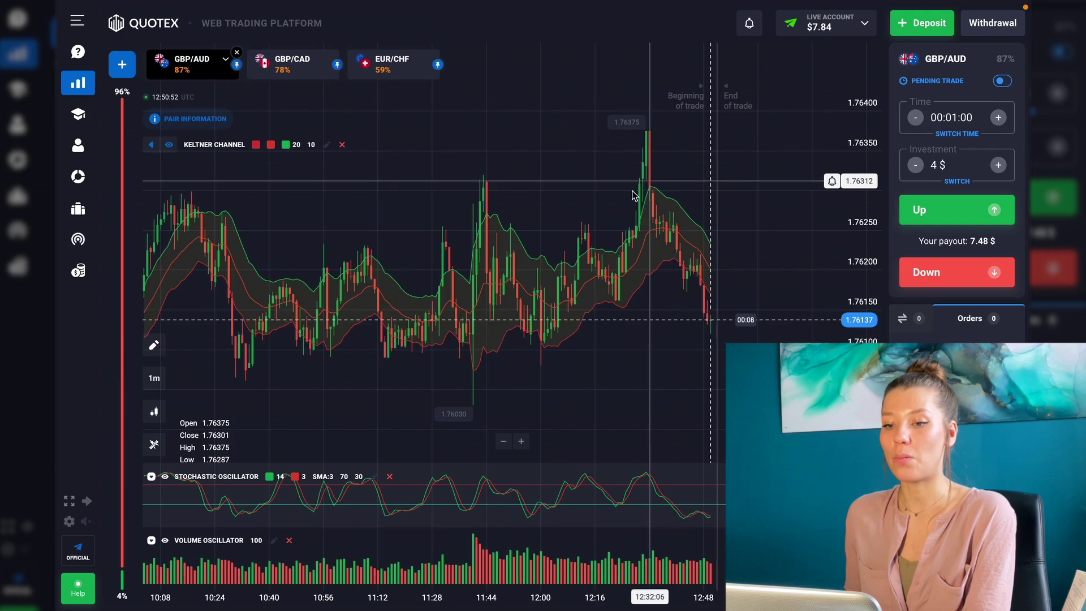
pyautogui.moveTo(622, 231); pyautogui.dragTo(803, 238)
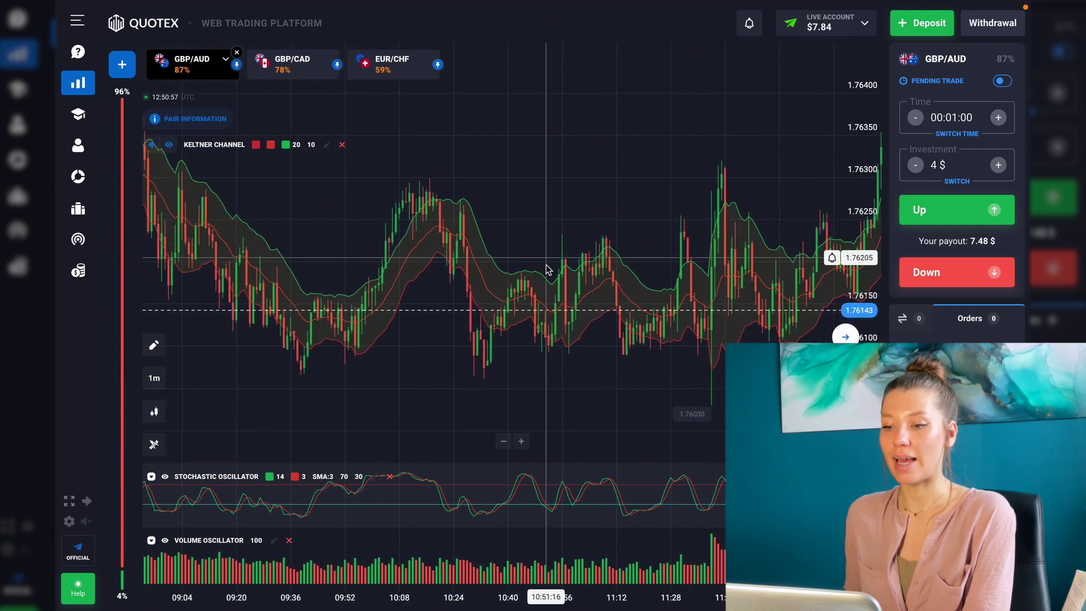
pyautogui.moveTo(576, 254); pyautogui.dragTo(400, 247)
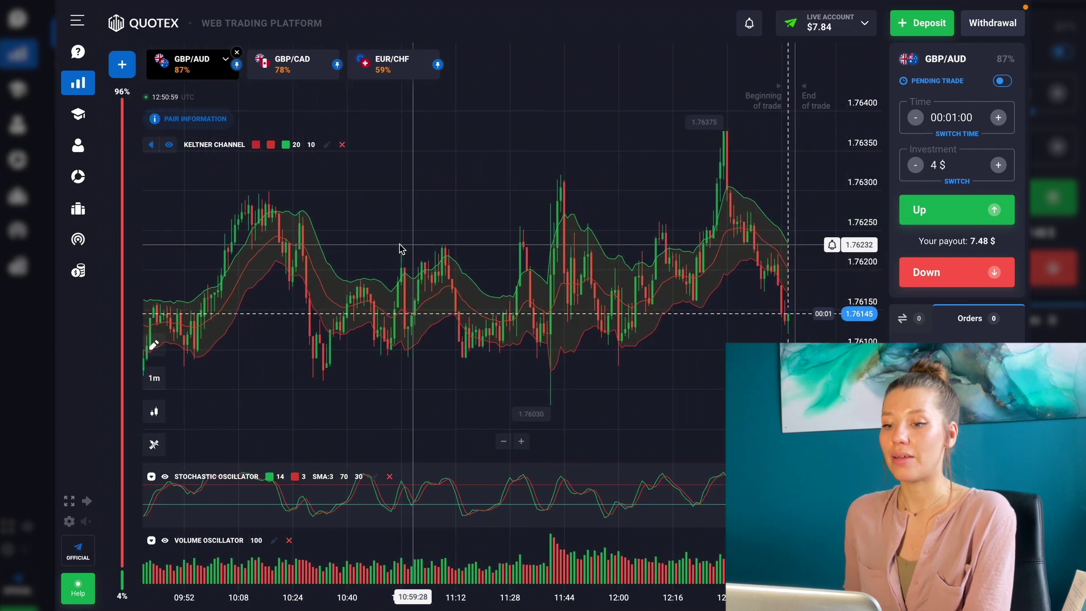
pyautogui.moveTo(534, 239); pyautogui.dragTo(494, 249)
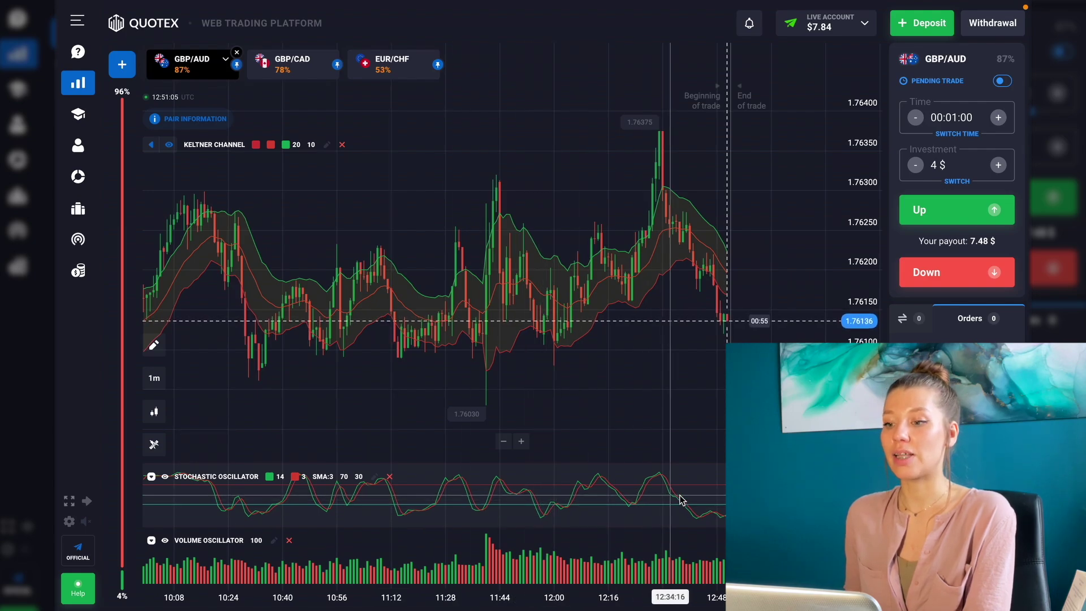
# - Examine the latest GBP/AUD candles against the indicators and place a 1-minute Down trade with a $6 investment
pyautogui.moveTo(547, 357); pyautogui.dragTo(412, 359)
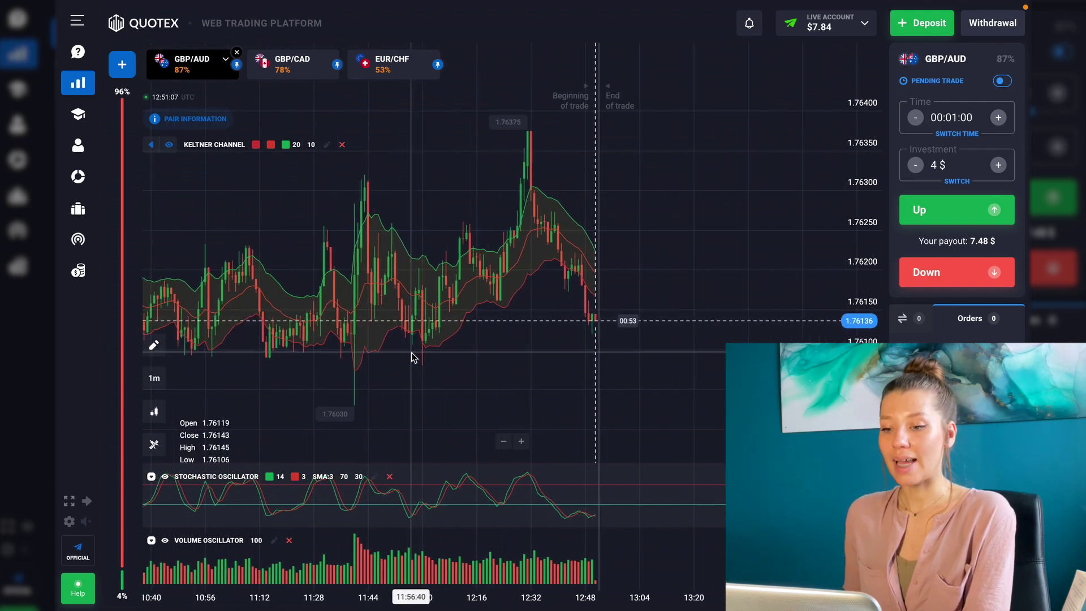
pyautogui.scroll(2, 591, 320)
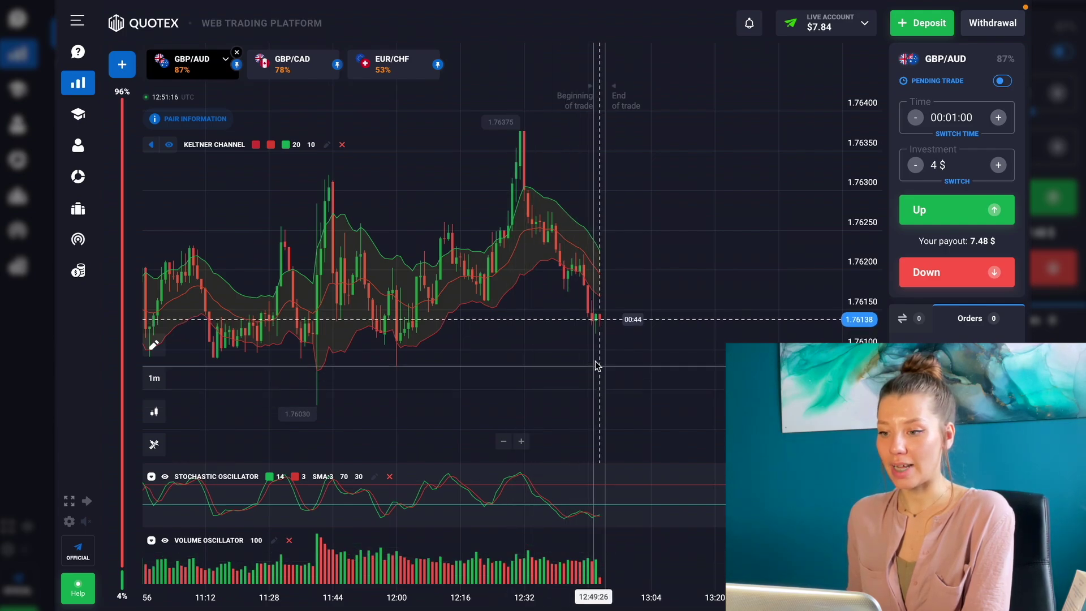
pyautogui.scroll(3, 597, 364)
pyautogui.scroll(4, 597, 364)
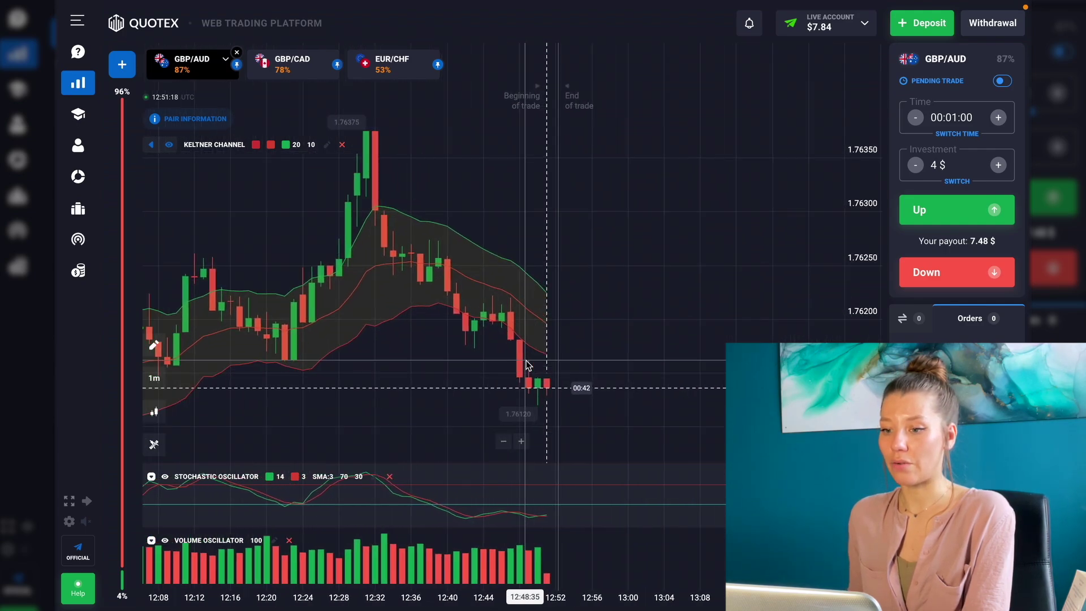
pyautogui.scroll(2, 587, 353)
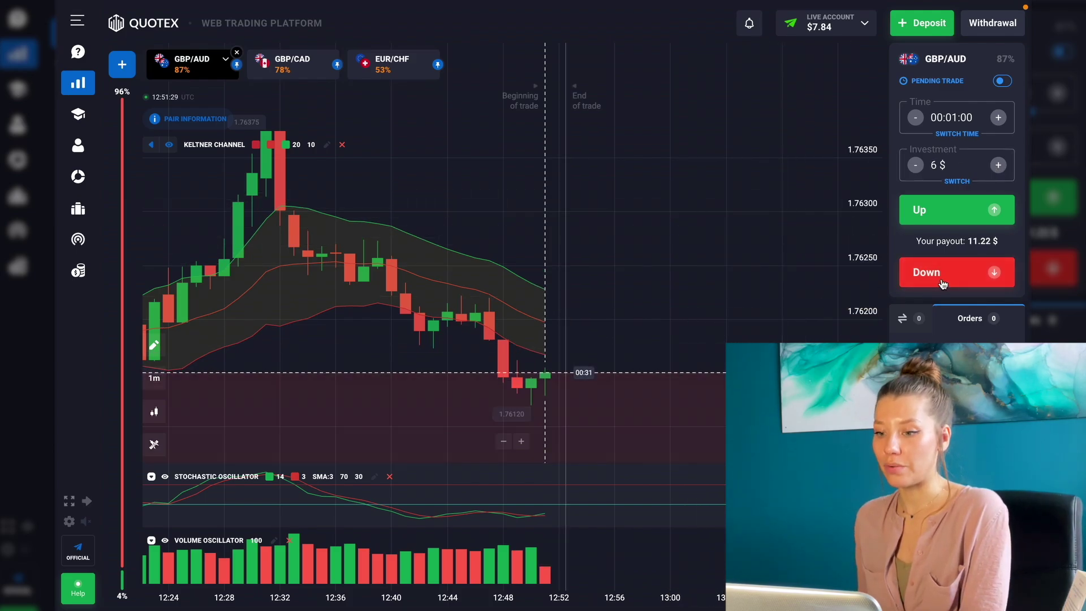
pyautogui.click(949, 273)
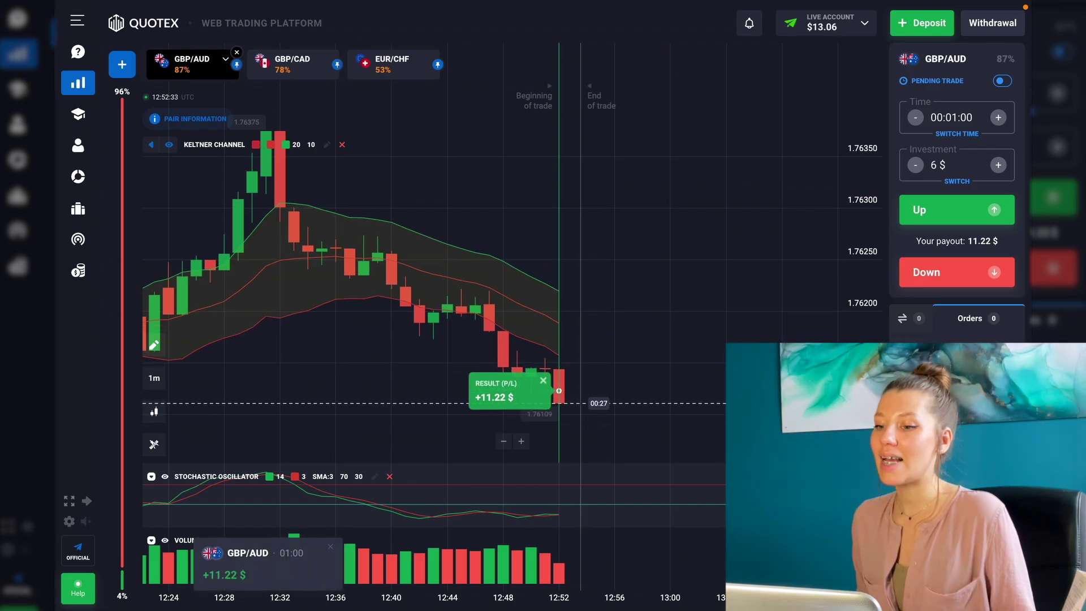
# - Review the GBP/AUD price move after the trade together with the Keltner channel, stochastic and volume indicators
pyautogui.scroll(-3, 666, 356)
pyautogui.moveTo(568, 328)
pyautogui.mouseDown()
pyautogui.moveTo(676, 346)
pyautogui.moveTo(569, 330)
pyautogui.mouseUp()
pyautogui.scroll(-3, 676, 347)
pyautogui.moveTo(686, 273); pyautogui.dragTo(613, 283)
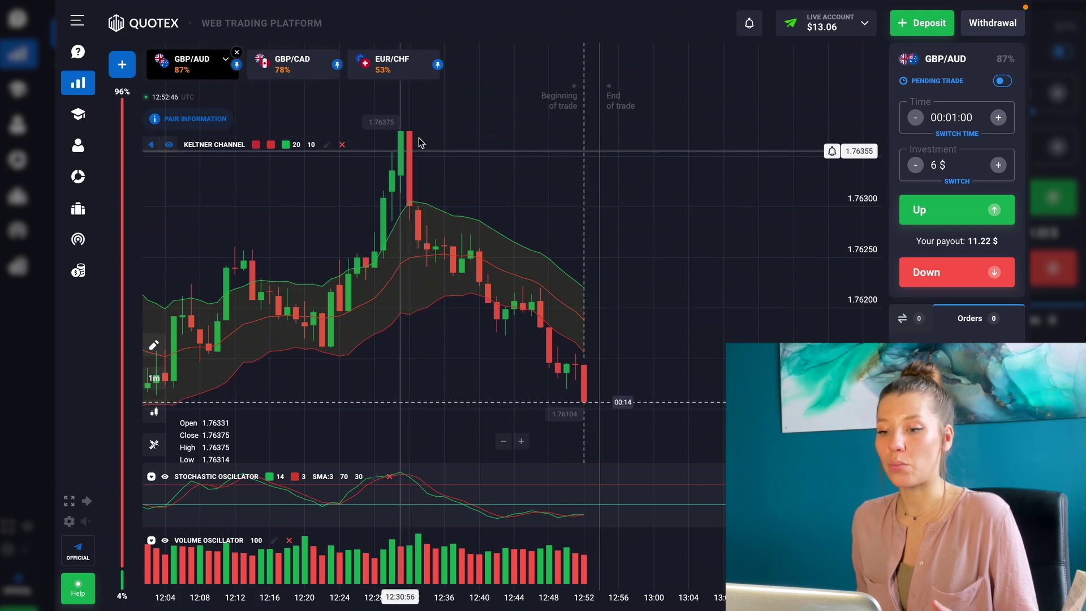
pyautogui.scroll(-1, 521, 290)
pyautogui.moveTo(404, 285)
pyautogui.mouseDown()
pyautogui.moveTo(540, 283)
pyautogui.moveTo(421, 282)
pyautogui.mouseUp()
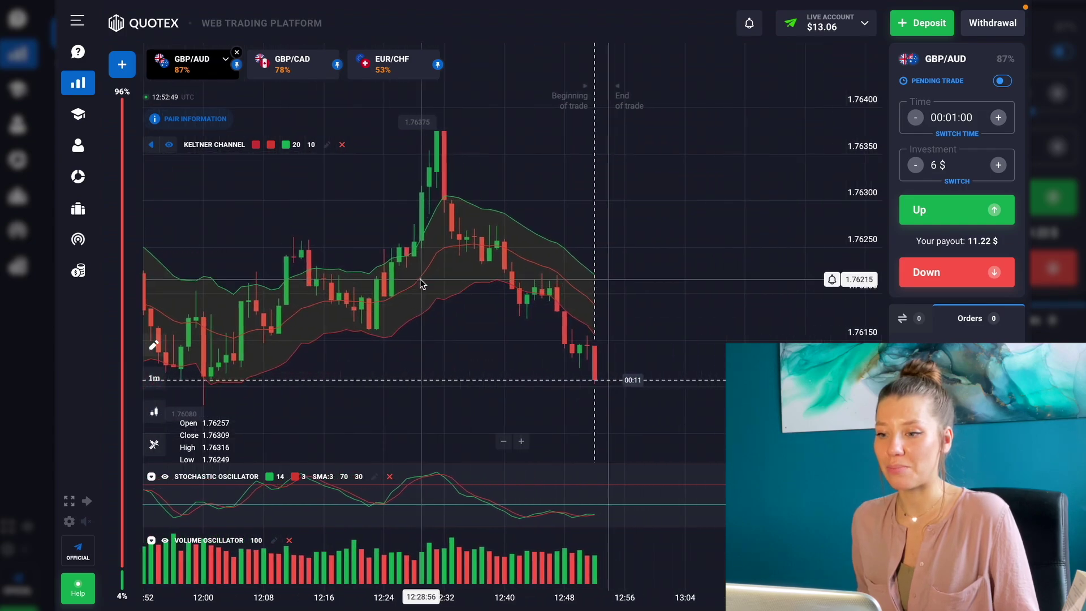
# - Switch to the GBP/CAD chart and check its recent price history against the indicators
pyautogui.click(290, 76)
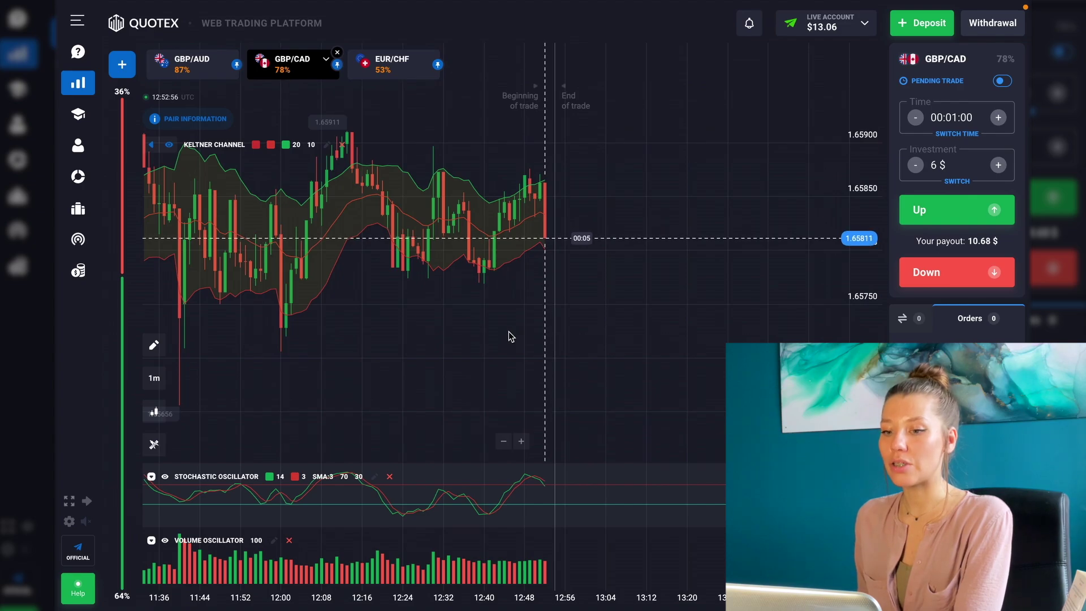
pyautogui.scroll(-2, 506, 332)
pyautogui.moveTo(452, 281); pyautogui.dragTo(595, 281)
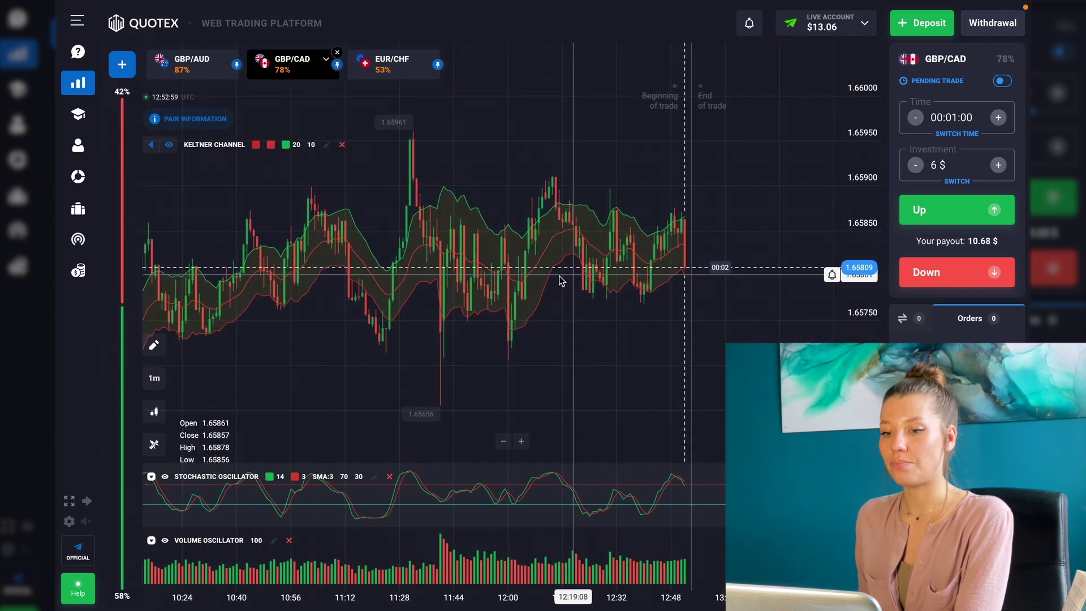
# - Add the AUD/CHF currency pair as a new chart and look over its recent candles
pyautogui.click(124, 66)
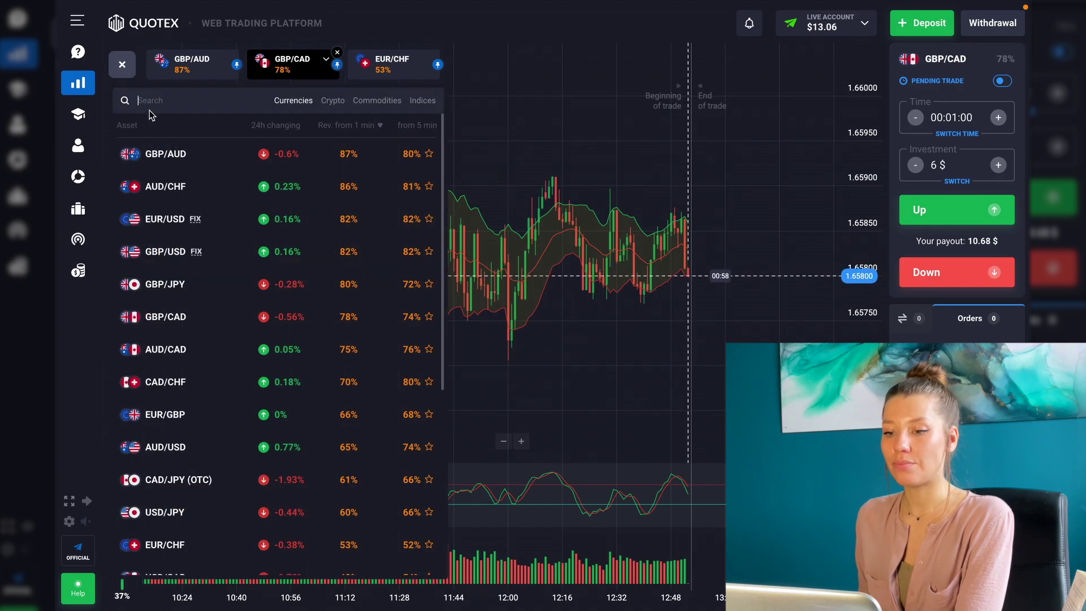
pyautogui.click(168, 187)
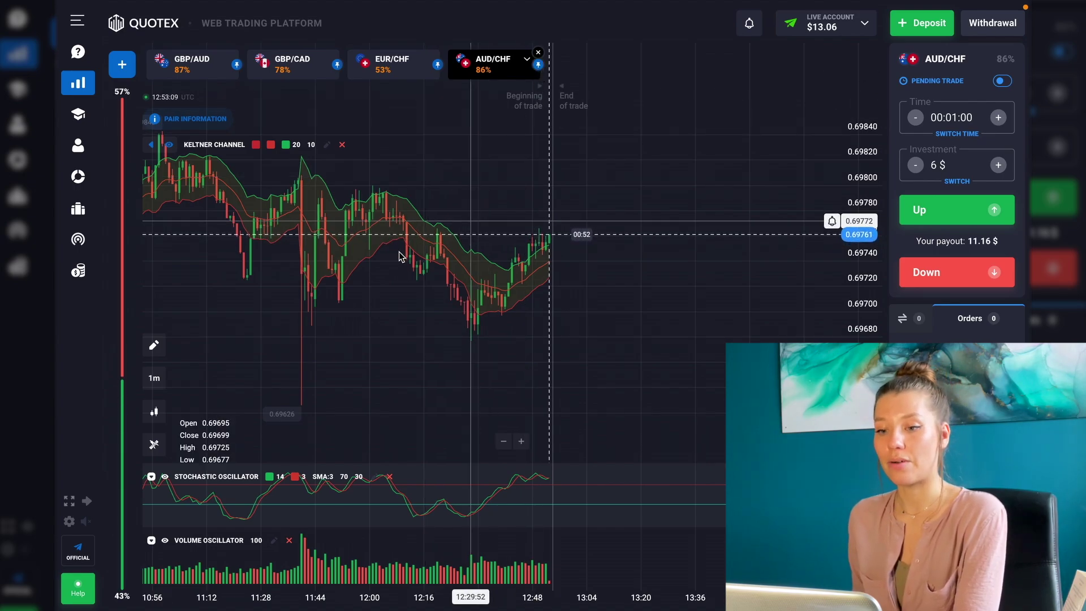
pyautogui.moveTo(382, 258); pyautogui.dragTo(431, 255)
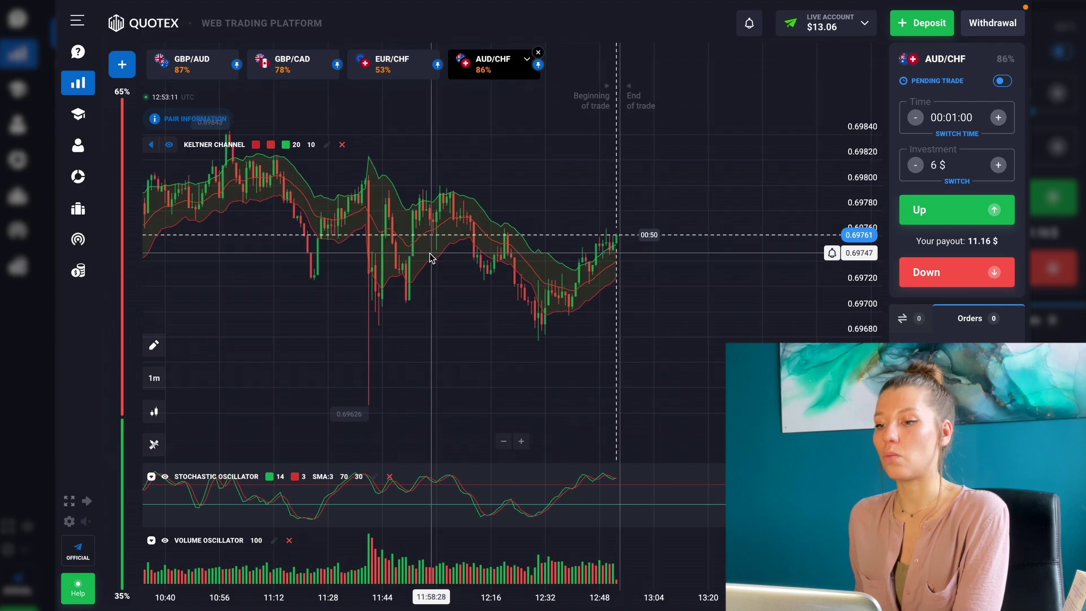
# - Return to the GBP/CAD chart and examine its earlier price history against the Keltner channel and oscillators
pyautogui.click(290, 75)
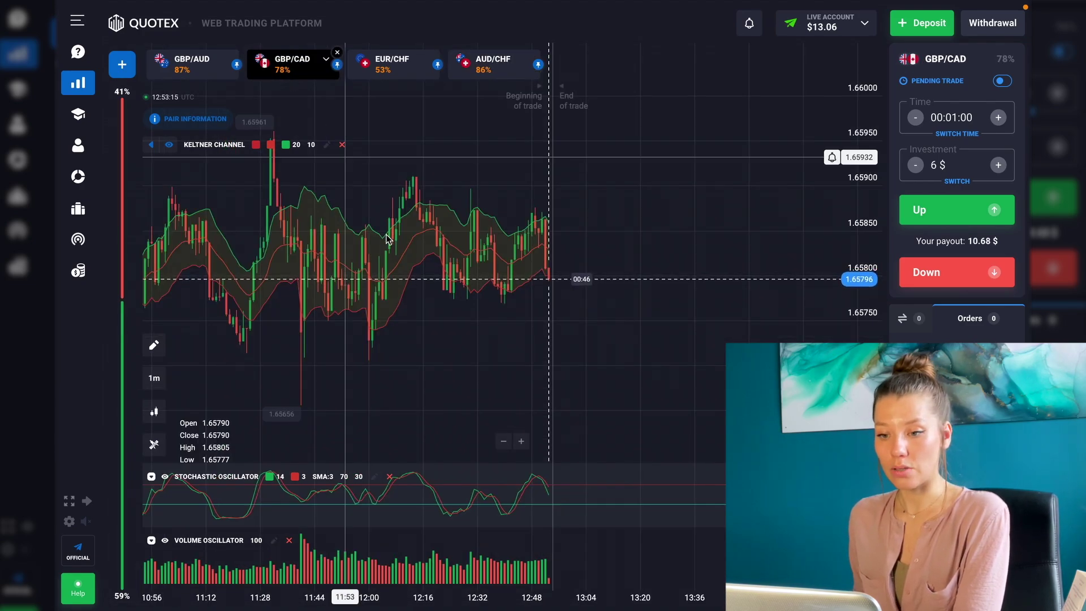
pyautogui.moveTo(391, 234); pyautogui.dragTo(522, 240)
pyautogui.moveTo(422, 264); pyautogui.dragTo(611, 263)
pyautogui.moveTo(455, 258); pyautogui.dragTo(562, 253)
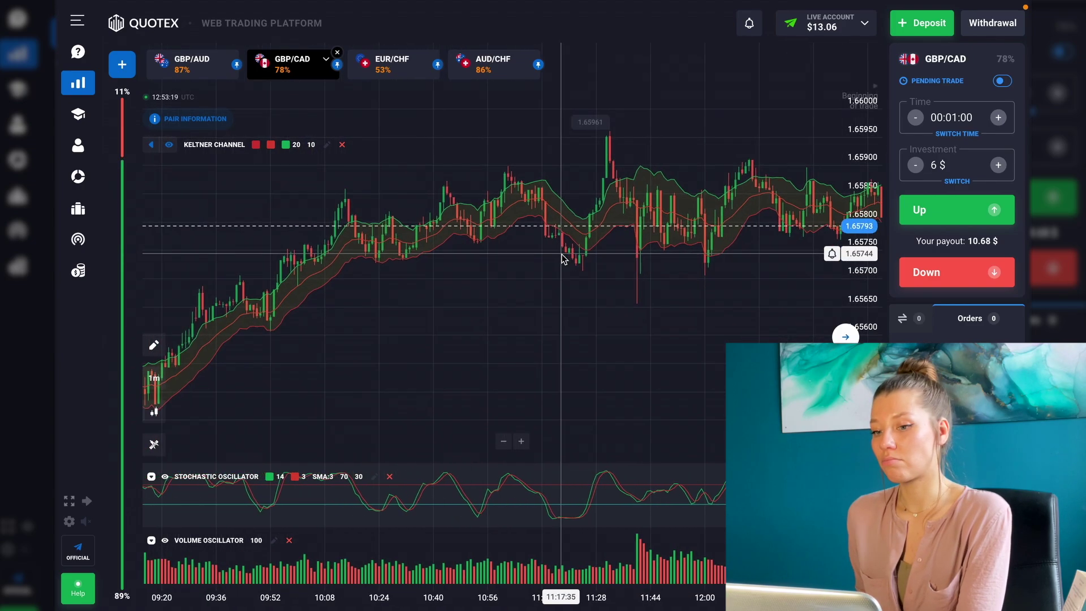
pyautogui.scroll(-7, 490, 247)
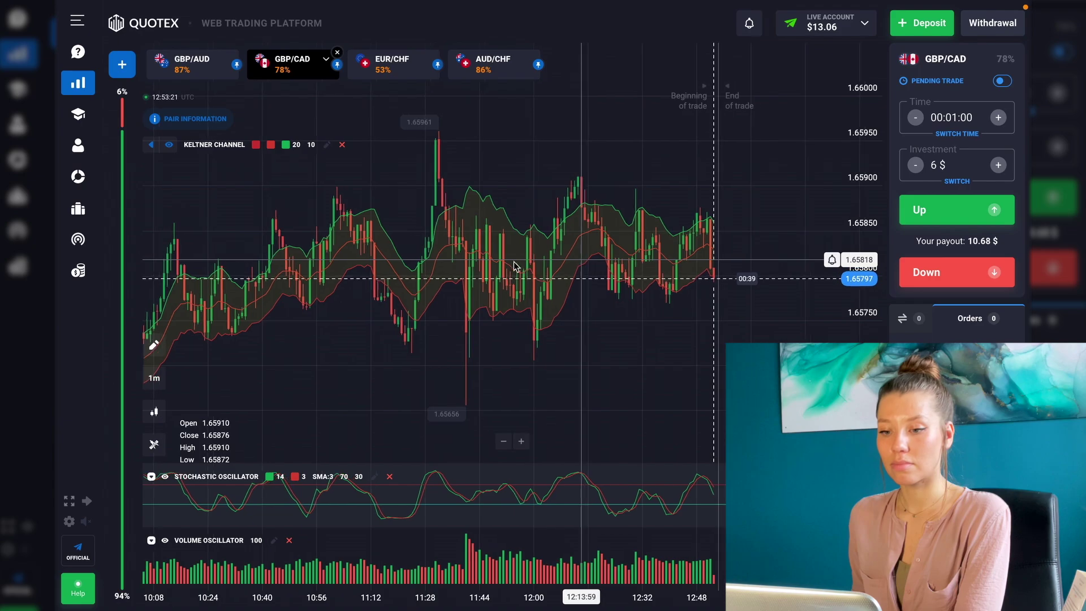
pyautogui.scroll(-2, 544, 254)
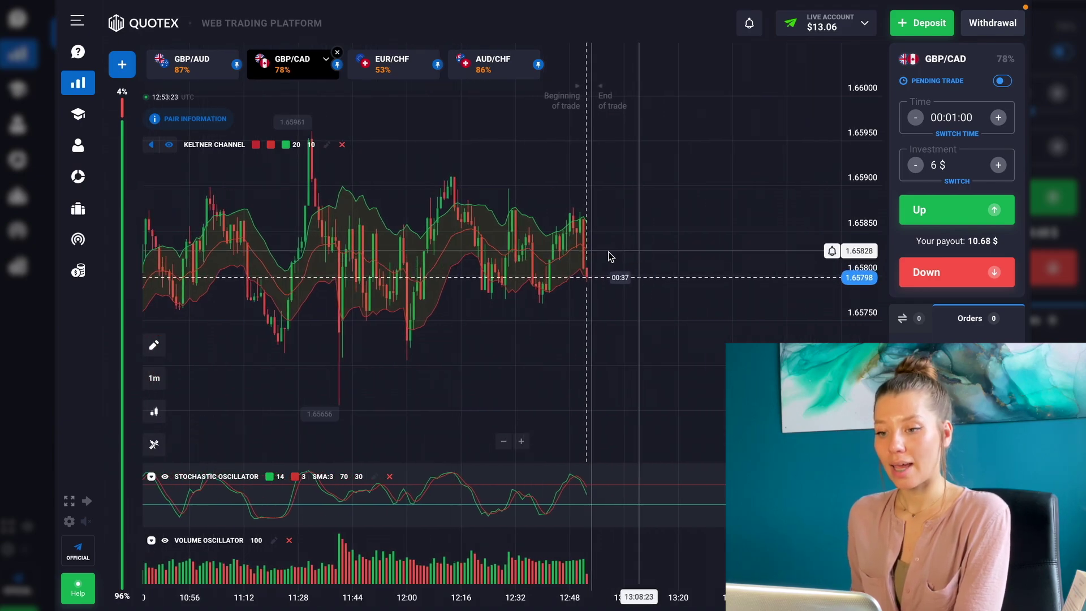
pyautogui.moveTo(609, 251); pyautogui.dragTo(600, 252)
# - Inspect the latest GBP/CAD candles up close and place a 1-minute Down trade with a $10 investment
pyautogui.scroll(4, 601, 253)
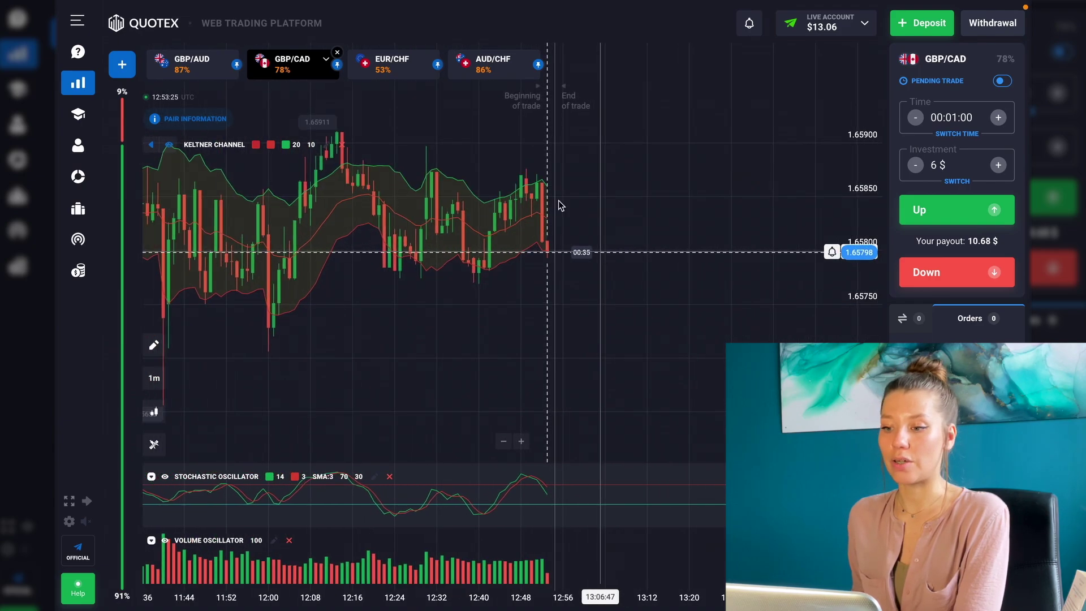
pyautogui.scroll(3, 557, 214)
pyautogui.moveTo(618, 218); pyautogui.dragTo(714, 219)
pyautogui.moveTo(616, 217); pyautogui.dragTo(484, 213)
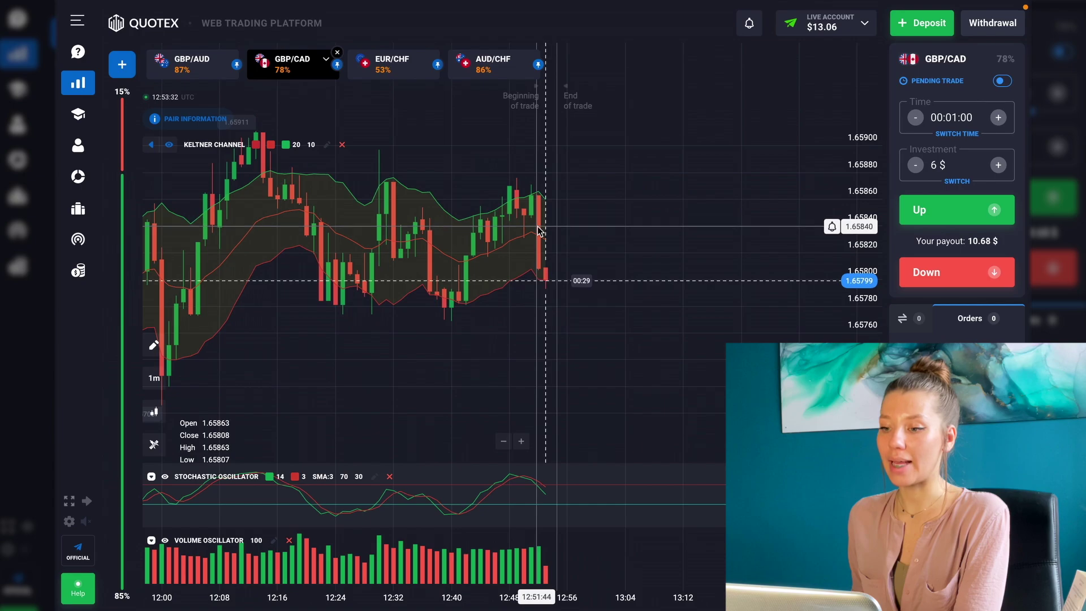
pyautogui.scroll(2, 537, 226)
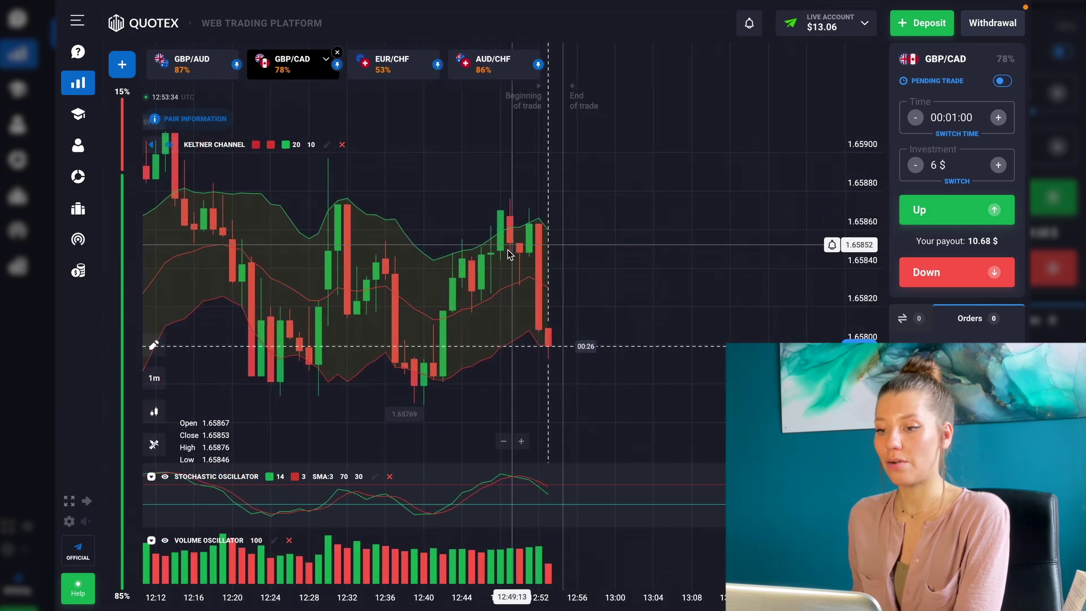
pyautogui.scroll(-3, 462, 247)
pyautogui.moveTo(462, 242); pyautogui.dragTo(431, 238)
pyautogui.scroll(1, 549, 250)
pyautogui.scroll(4, 550, 254)
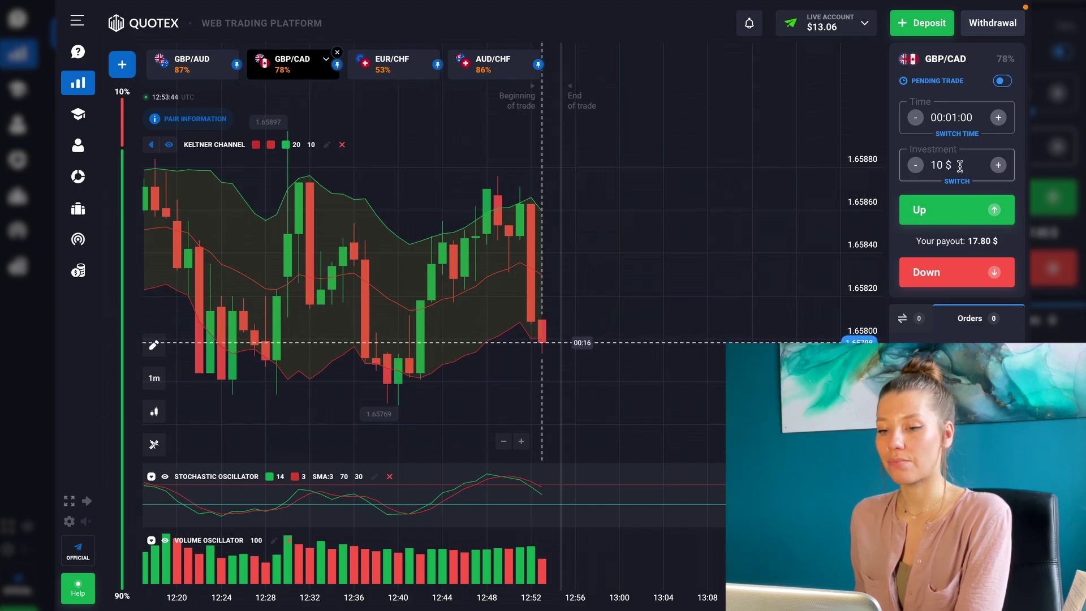
pyautogui.click(922, 273)
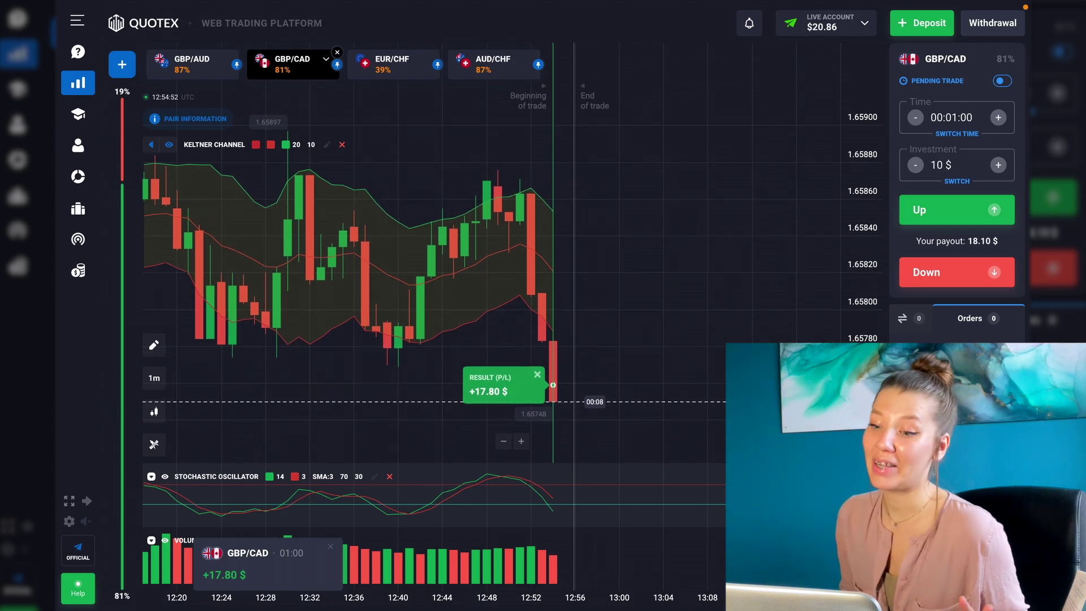
# - Dismiss the GBP/CAD trade result and review the candles around the trade together with the indicators
pyautogui.click(537, 375)
pyautogui.scroll(-3, 540, 375)
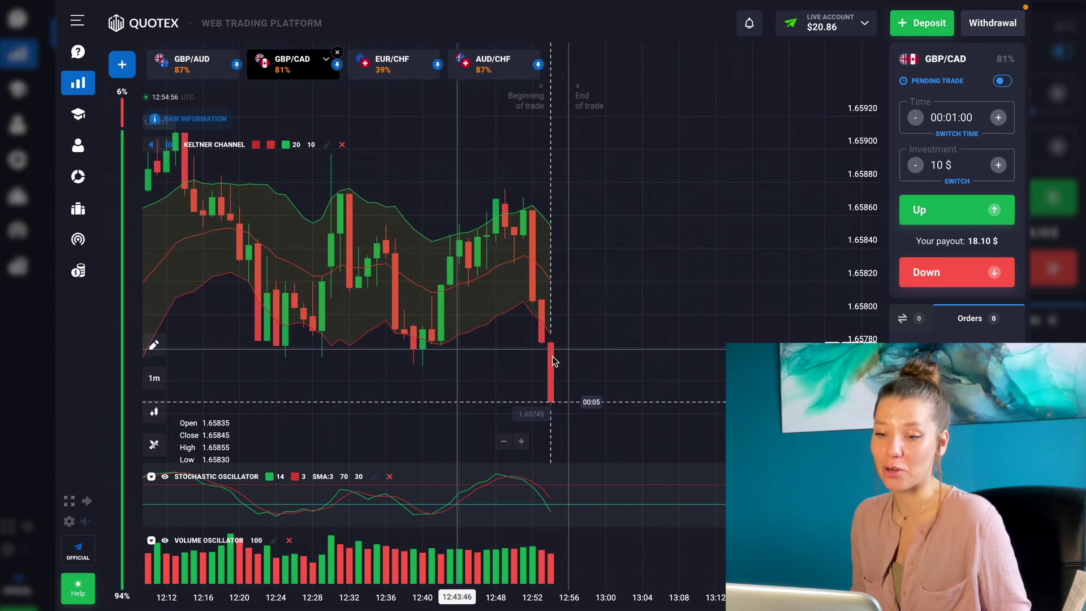
pyautogui.moveTo(459, 354); pyautogui.dragTo(560, 361)
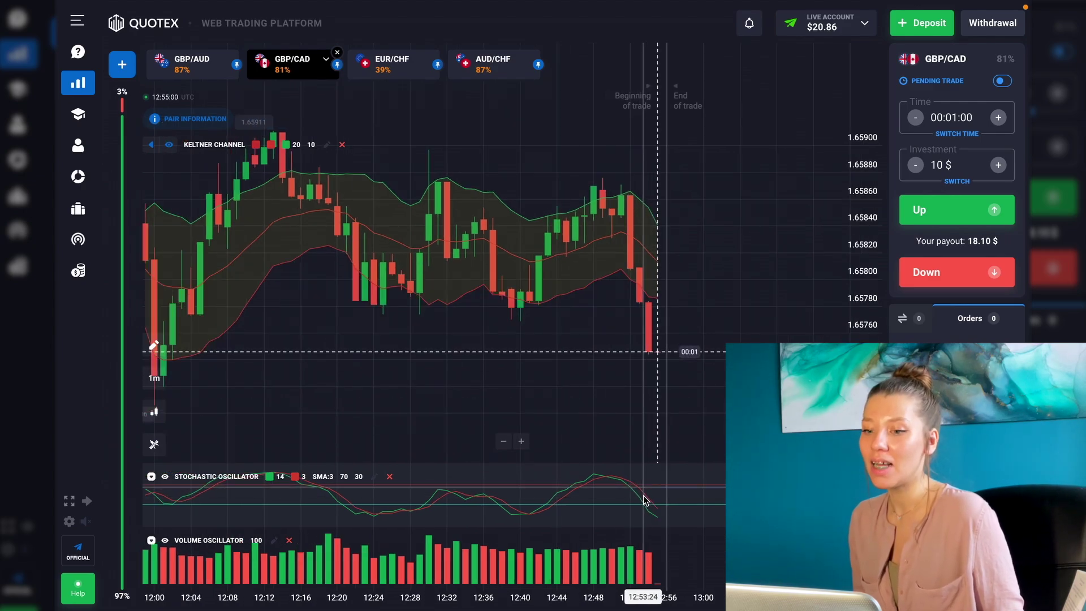
pyautogui.scroll(-3, 688, 351)
pyautogui.moveTo(505, 306); pyautogui.dragTo(628, 315)
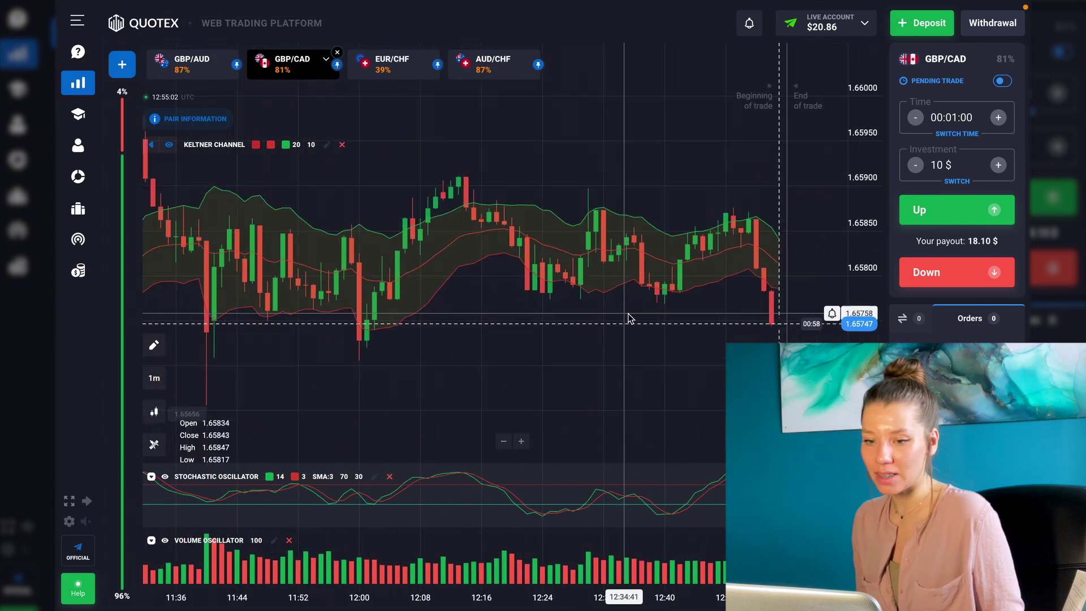
pyautogui.scroll(-1, 629, 317)
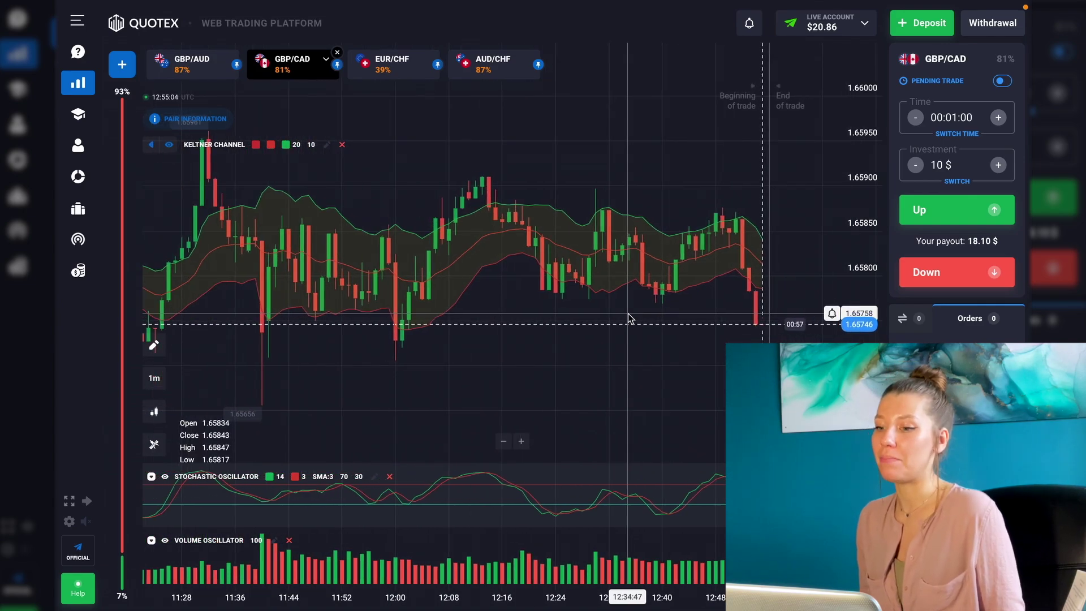
pyautogui.moveTo(610, 303); pyautogui.dragTo(499, 295)
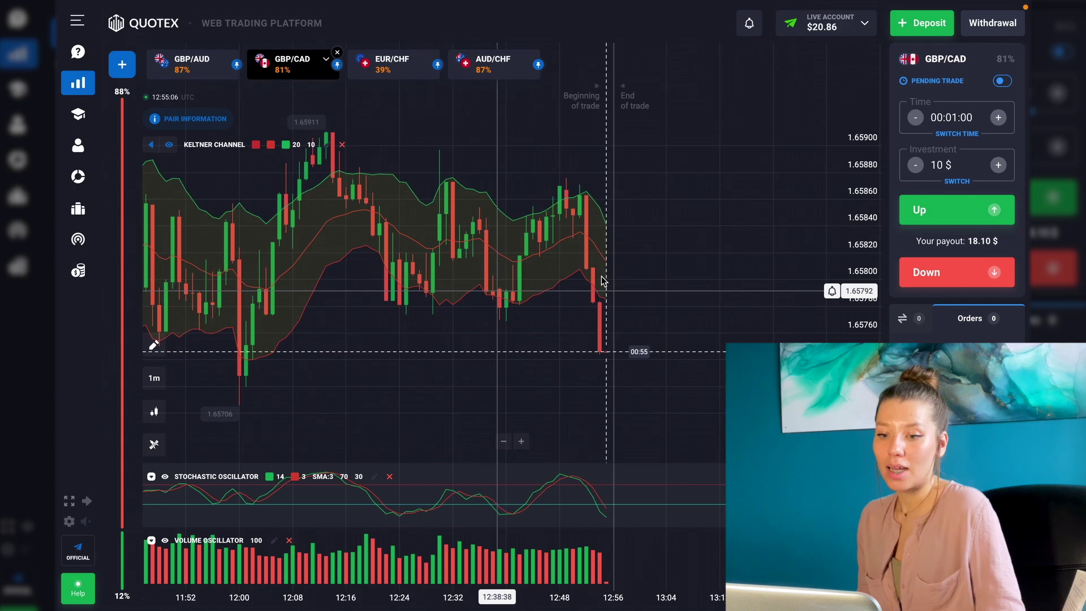
pyautogui.moveTo(602, 280); pyautogui.dragTo(547, 275)
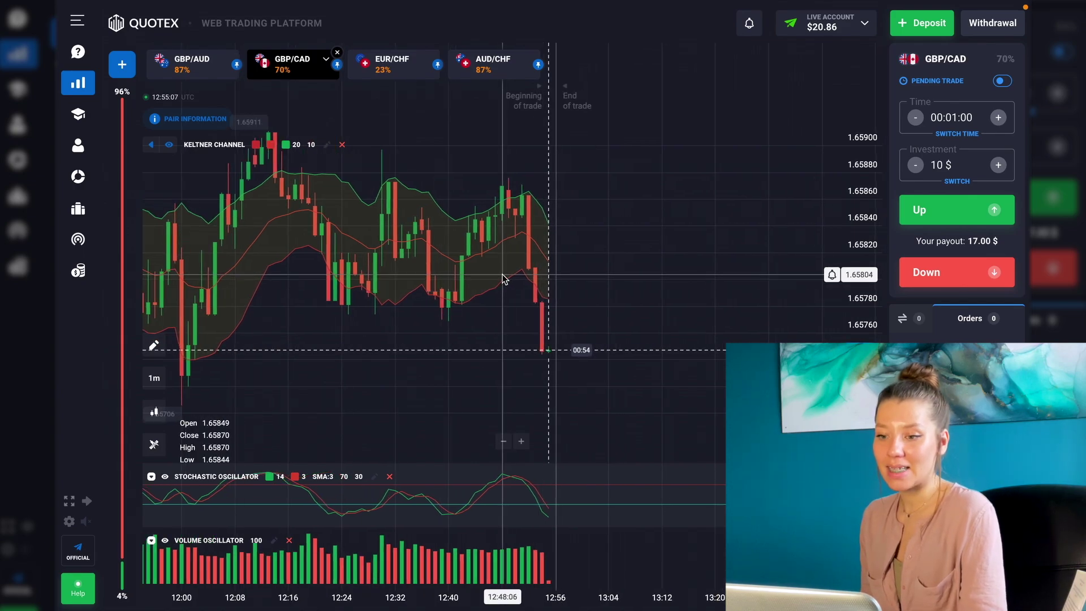
# - Switch to the AUD/CHF chart and examine its price history against the indicators
pyautogui.click(492, 75)
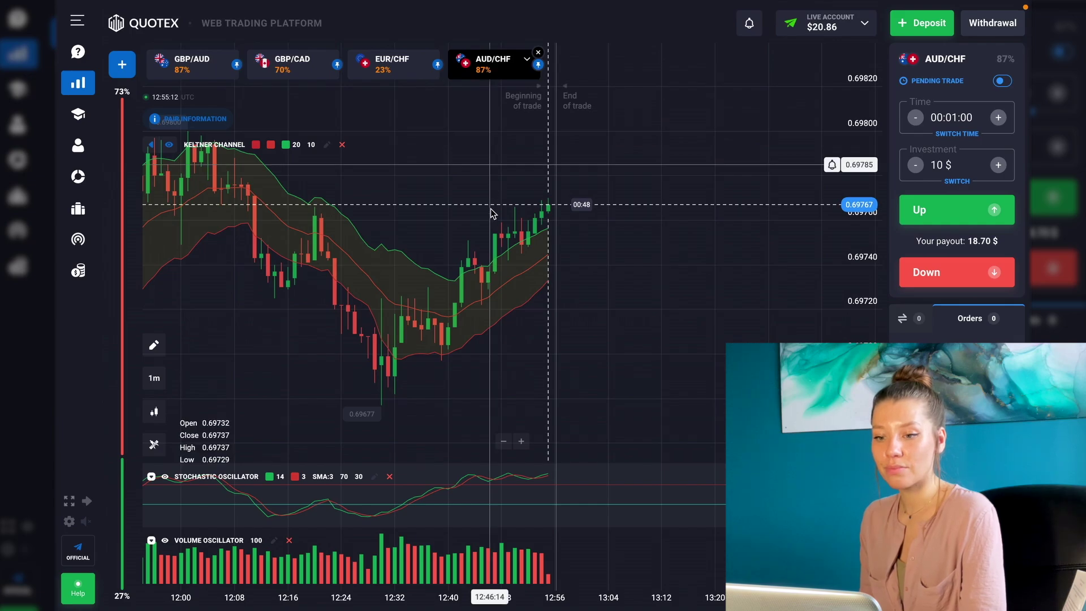
pyautogui.scroll(-3, 492, 213)
pyautogui.moveTo(575, 230); pyautogui.dragTo(611, 226)
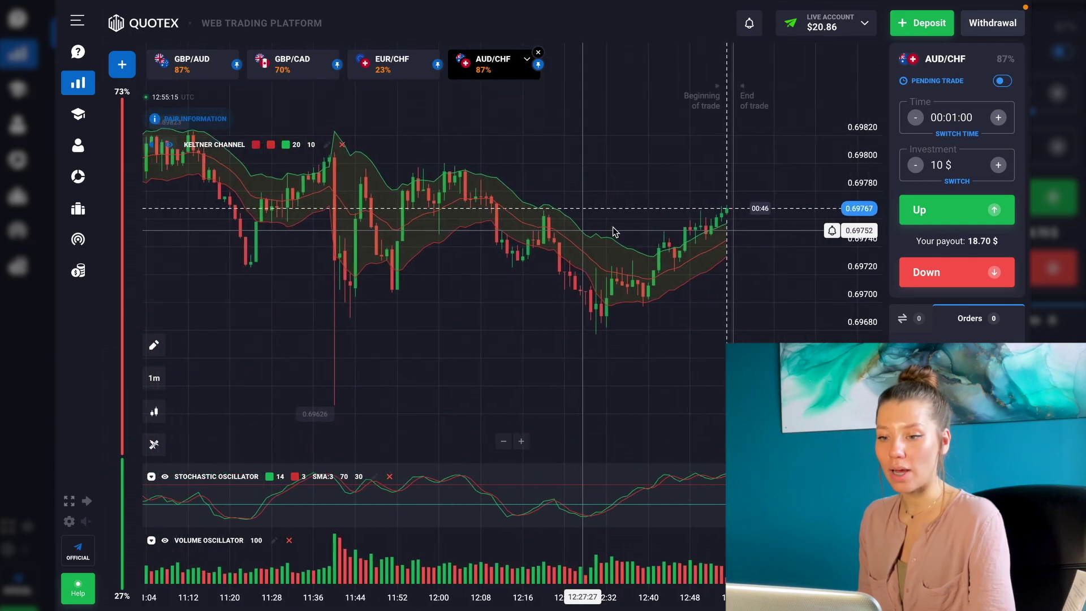
pyautogui.moveTo(436, 212); pyautogui.dragTo(659, 221)
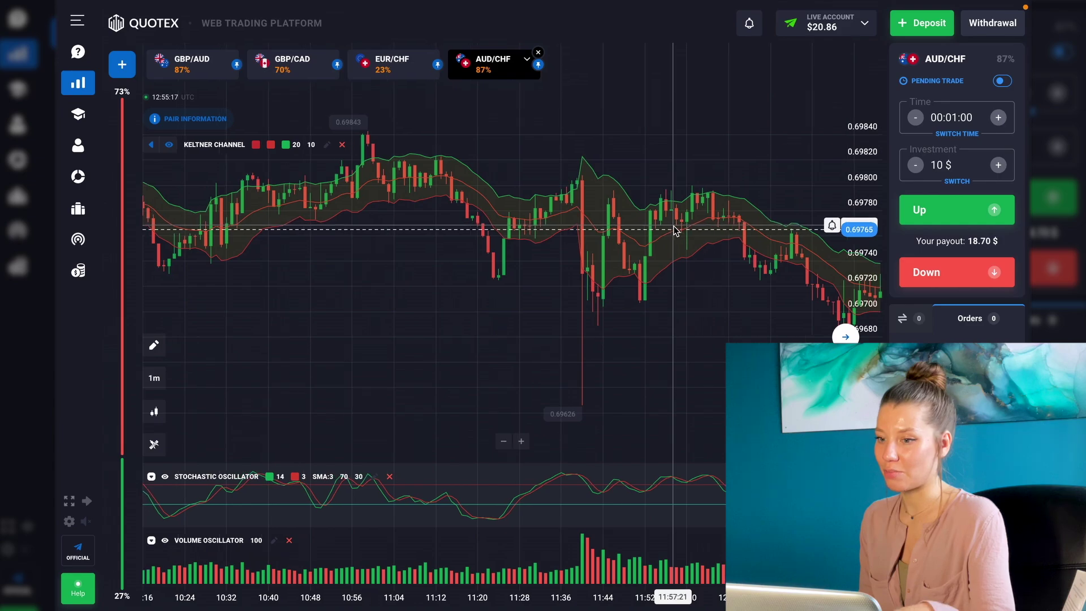
pyautogui.moveTo(582, 243); pyautogui.dragTo(425, 247)
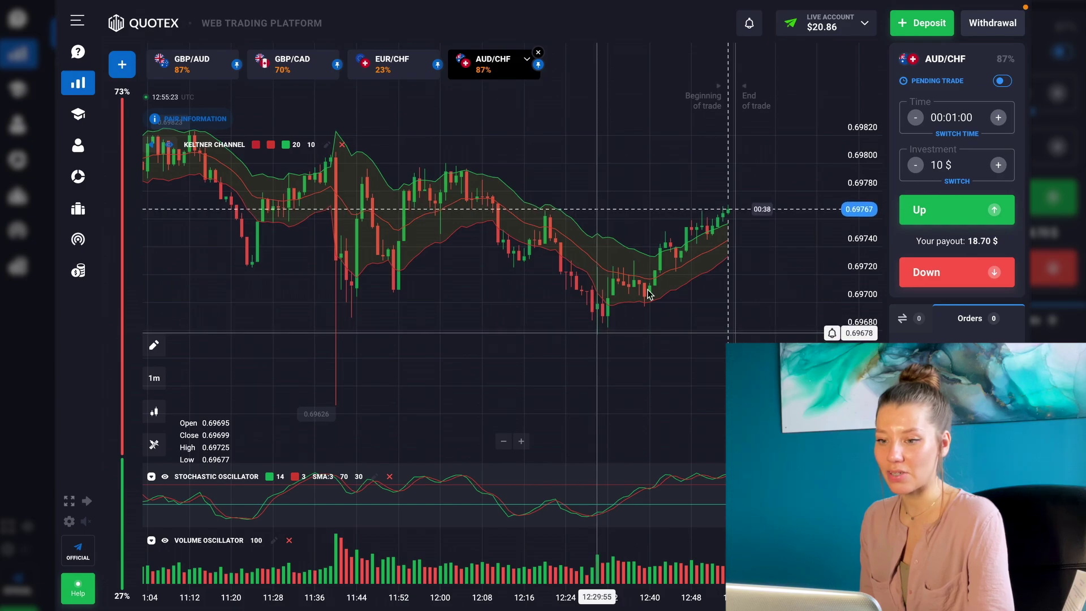
# - Inspect the latest AUD/CHF candles up close and place a 1-minute Down trade with a $20 investment
pyautogui.scroll(2, 669, 282)
pyautogui.moveTo(633, 271); pyautogui.dragTo(599, 276)
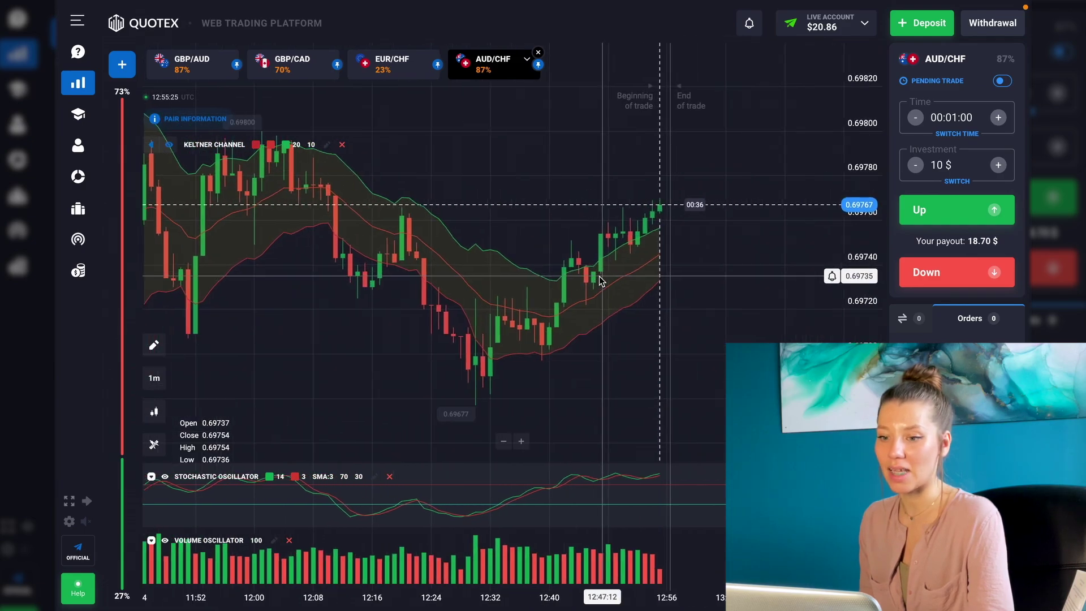
pyautogui.scroll(2, 658, 250)
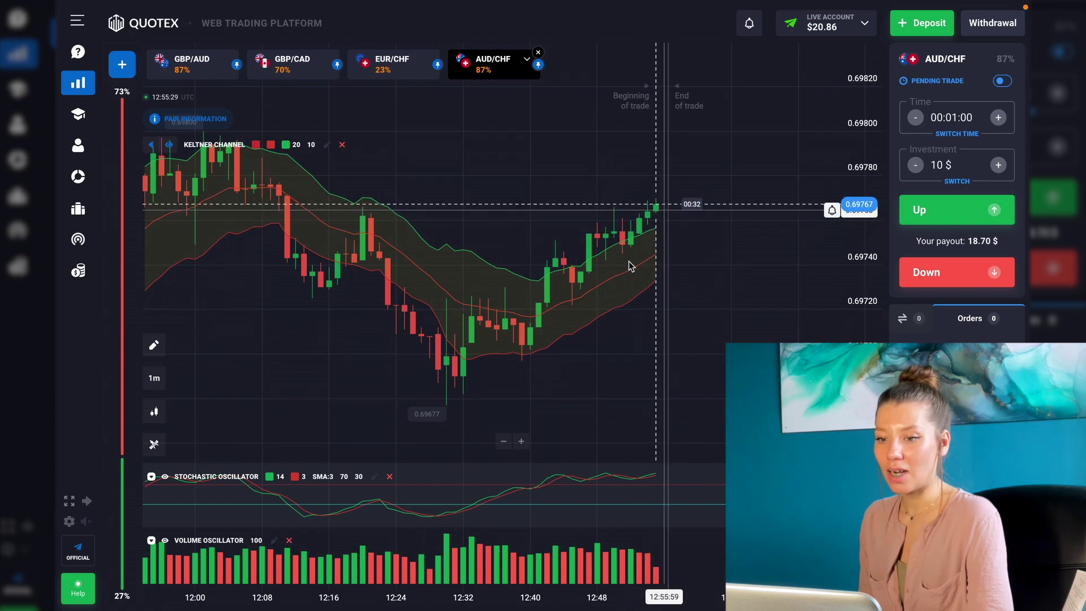
pyautogui.scroll(1, 615, 250)
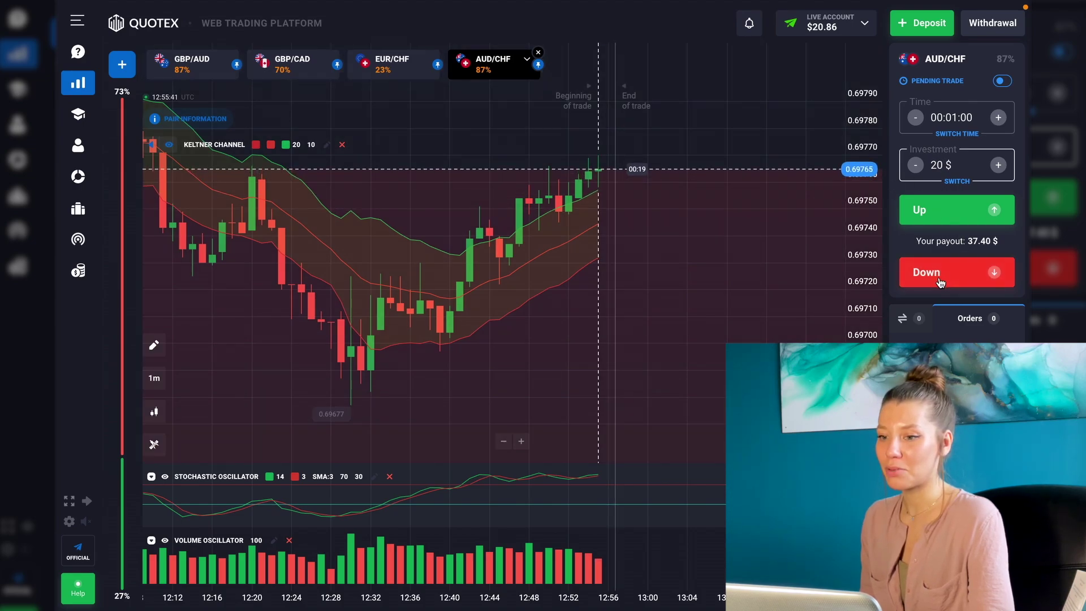
pyautogui.click(939, 281)
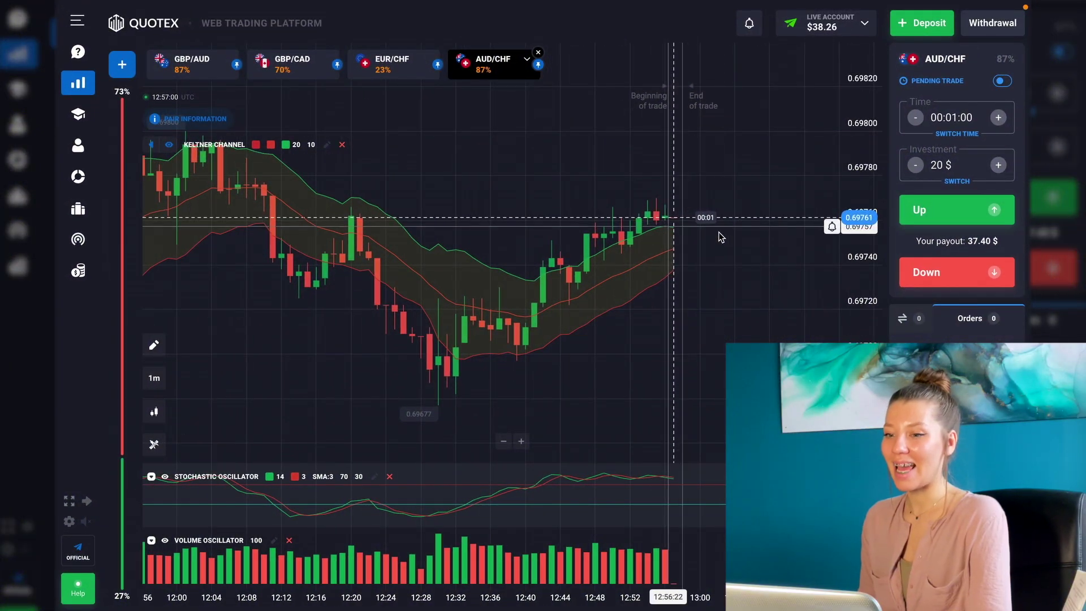
# - Review the AUD/CHF candles around the completed trade together with the Keltner channel and oscillators
pyautogui.hscroll(3, 682, 233)
pyautogui.moveTo(695, 232); pyautogui.dragTo(659, 233)
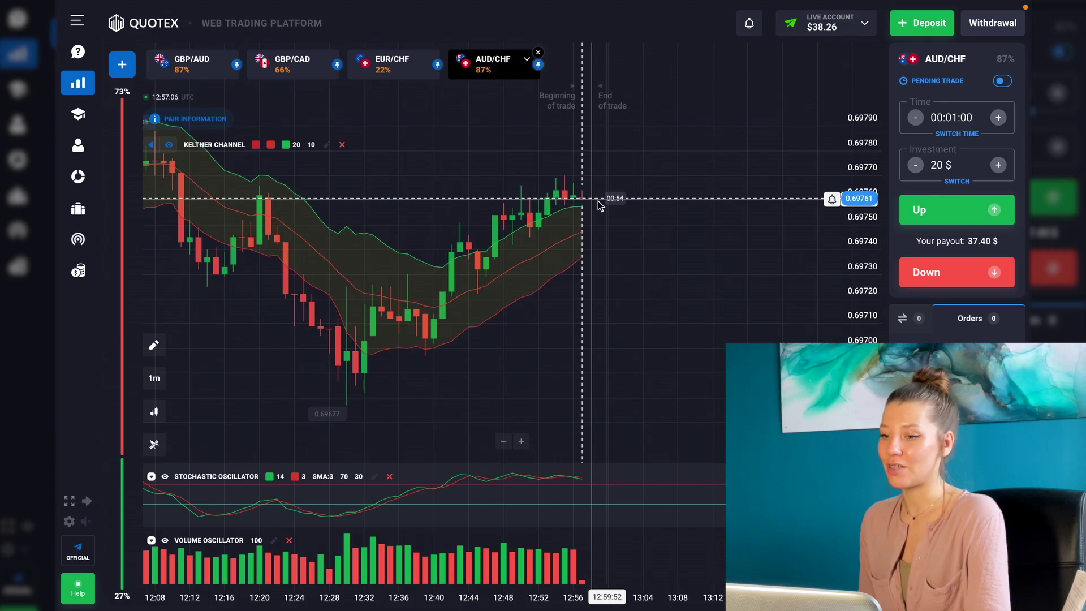
pyautogui.scroll(-2, 596, 203)
pyautogui.moveTo(591, 210); pyautogui.dragTo(658, 205)
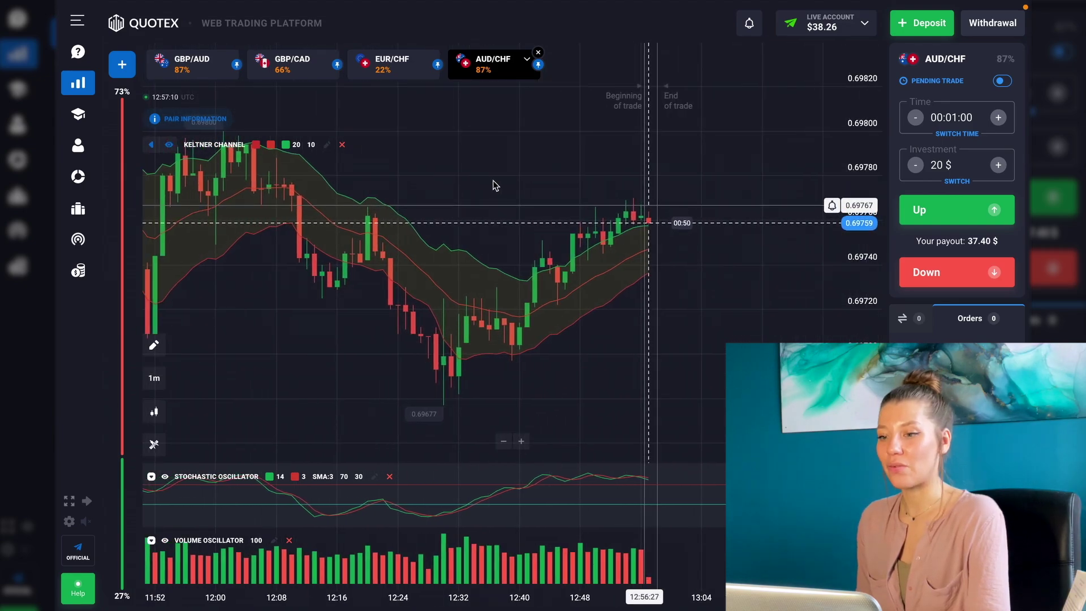
# - Examine the GBP/AUD chart's recent and earlier candles against the indicators and set the trade investment to $30
pyautogui.click(191, 76)
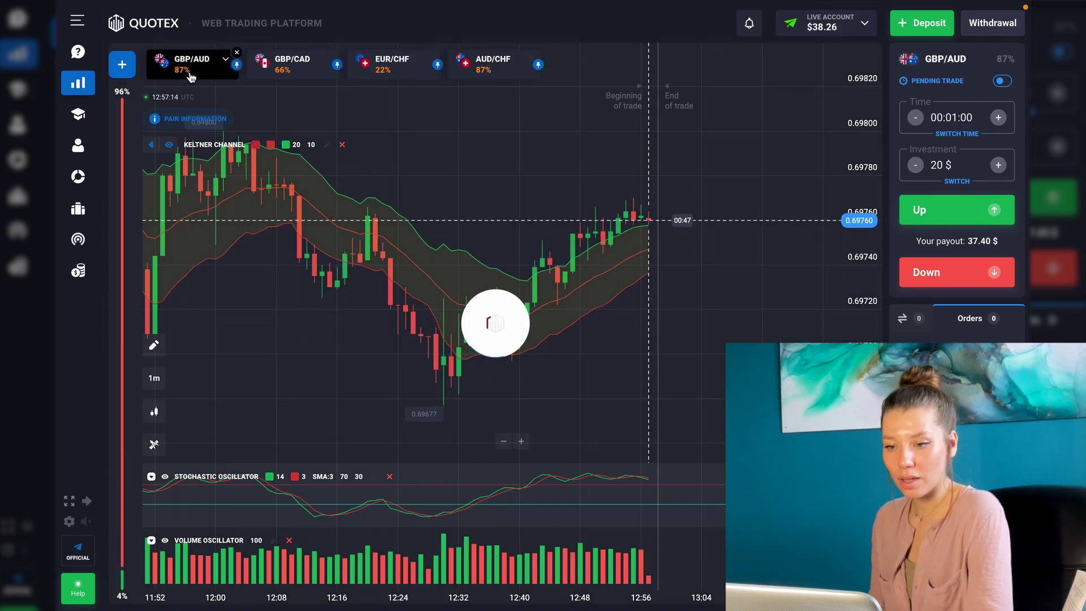
pyautogui.scroll(-5, 396, 291)
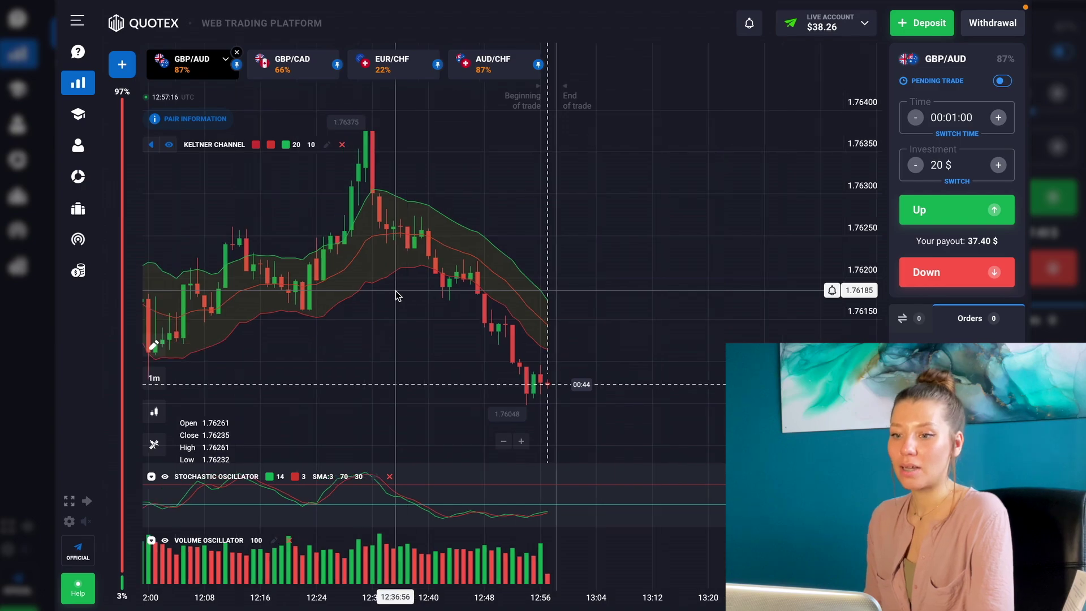
pyautogui.moveTo(414, 286)
pyautogui.mouseDown()
pyautogui.moveTo(563, 275)
pyautogui.moveTo(419, 283)
pyautogui.mouseUp()
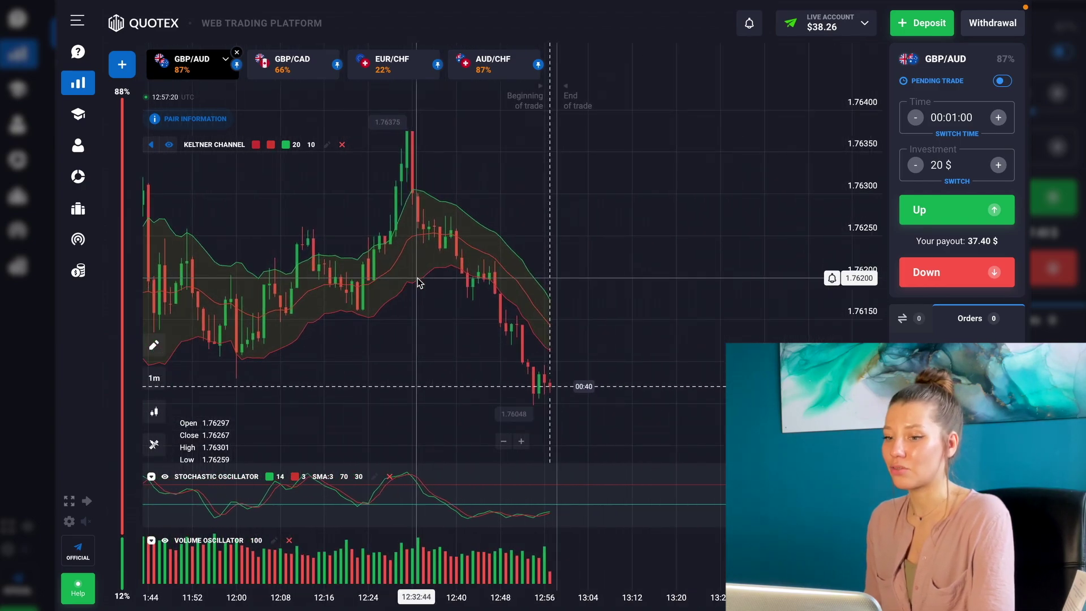
pyautogui.scroll(2, 417, 278)
pyautogui.scroll(2, 543, 303)
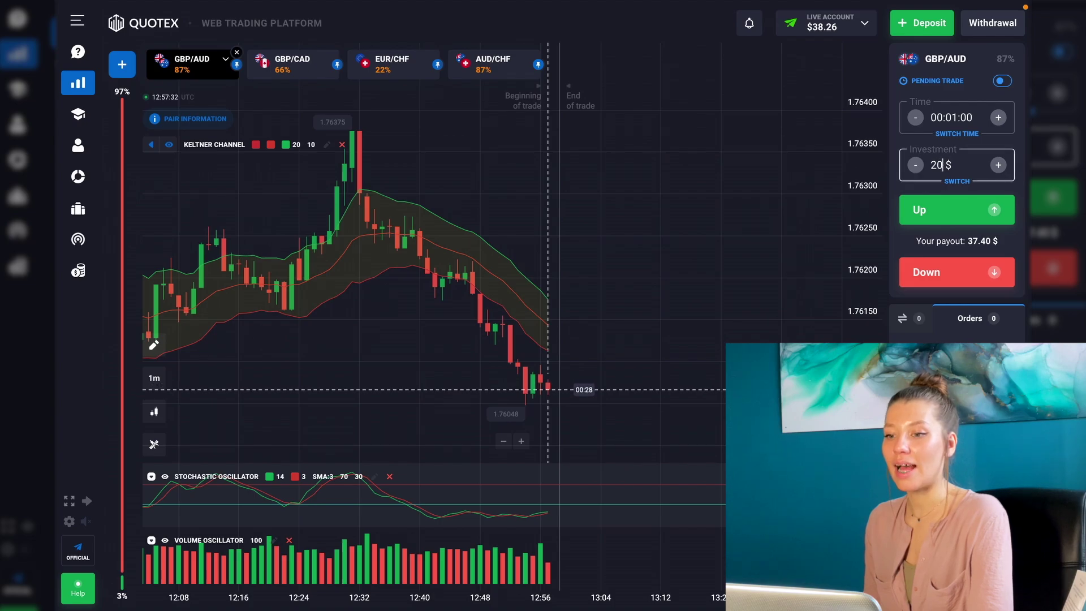
pyautogui.write('30')
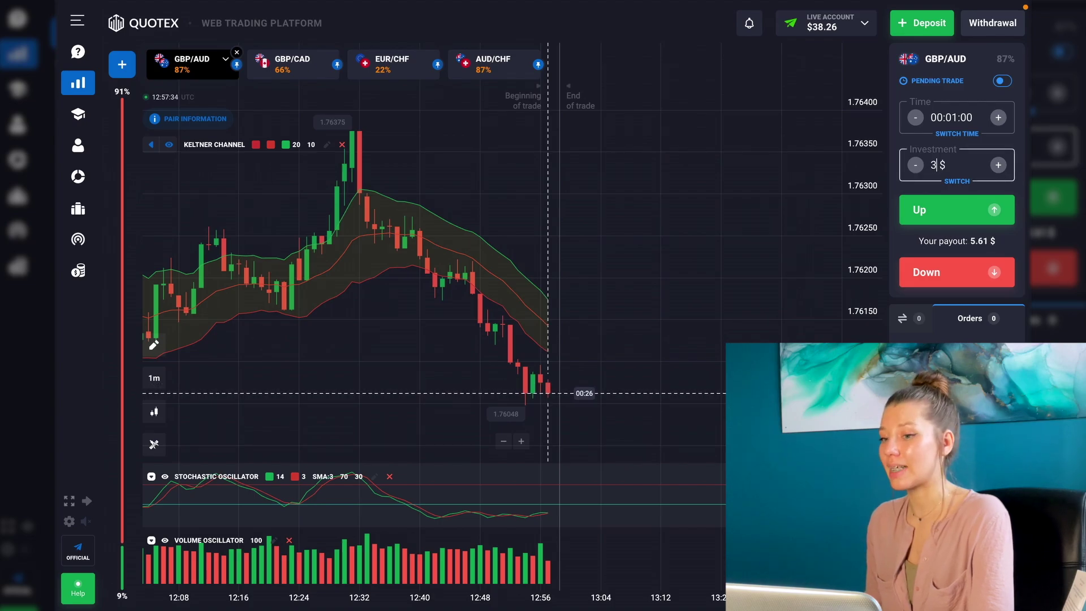